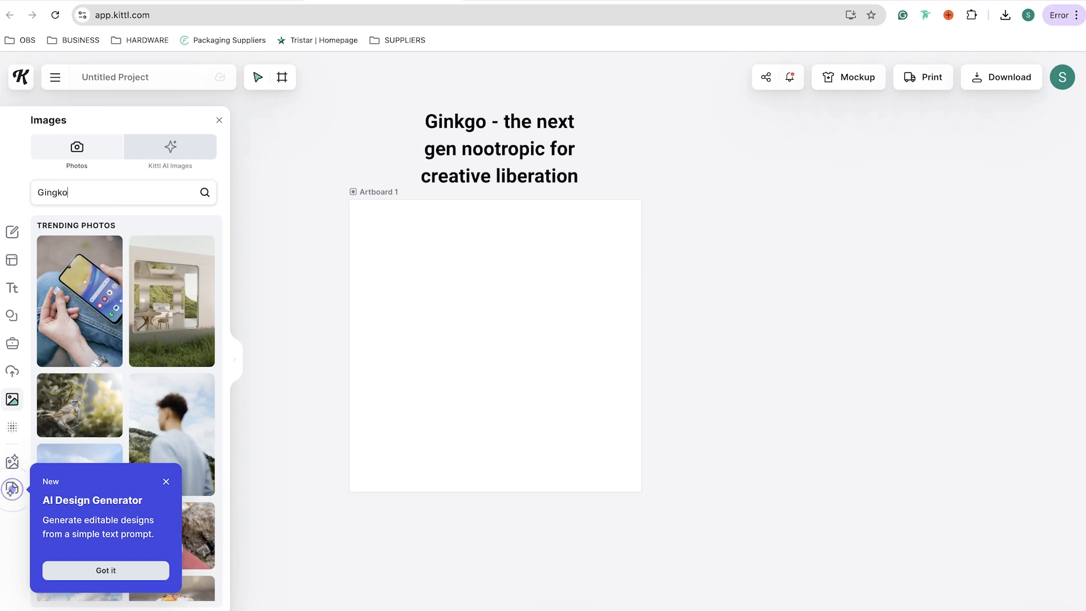
Add the yellow ginkgo leaf photo from the Gingko photo search results to the artboard
{"action": "scroll", "coordinate": [162, 260], "scroll_direction": "down", "scroll_amount": 2}
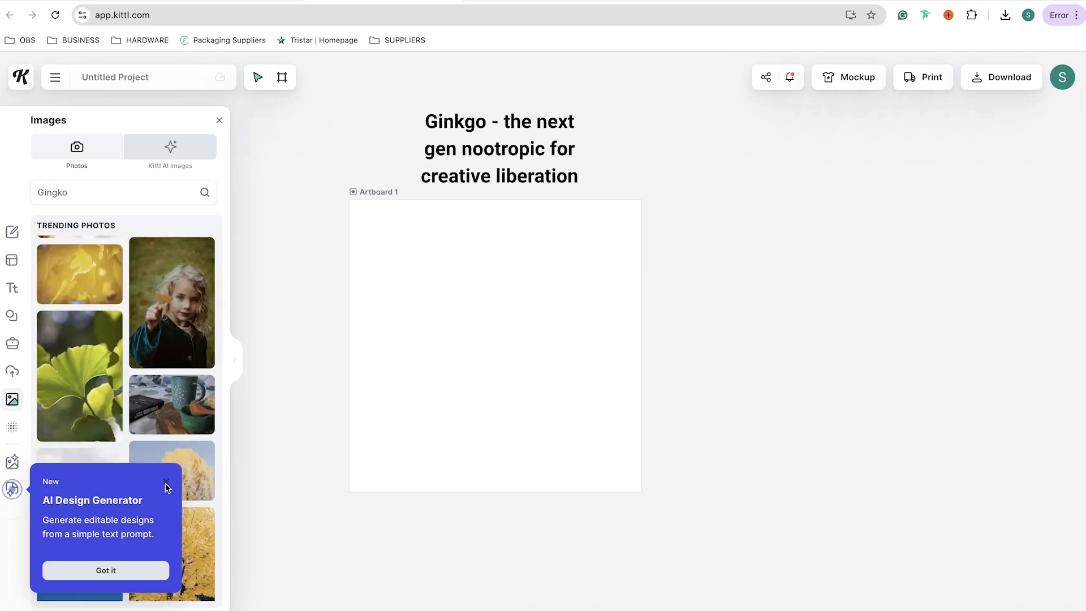
{"action": "left_click", "coordinate": [165, 483]}
{"action": "scroll", "coordinate": [130, 347], "scroll_direction": "down", "scroll_amount": 10}
{"action": "scroll", "coordinate": [182, 418], "scroll_direction": "down", "scroll_amount": 1}
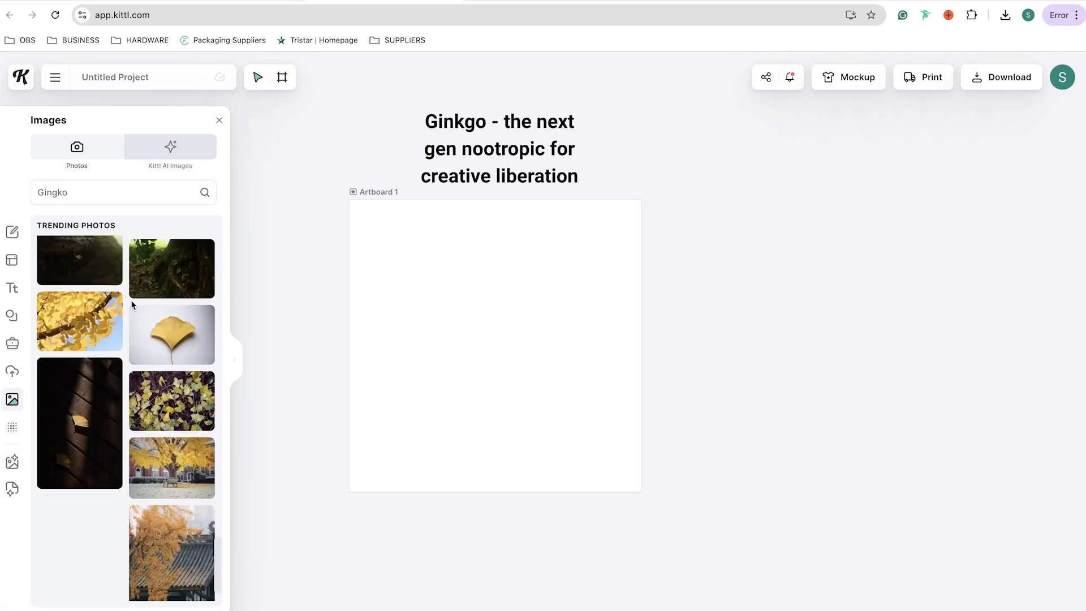
{"action": "left_click", "coordinate": [164, 330]}
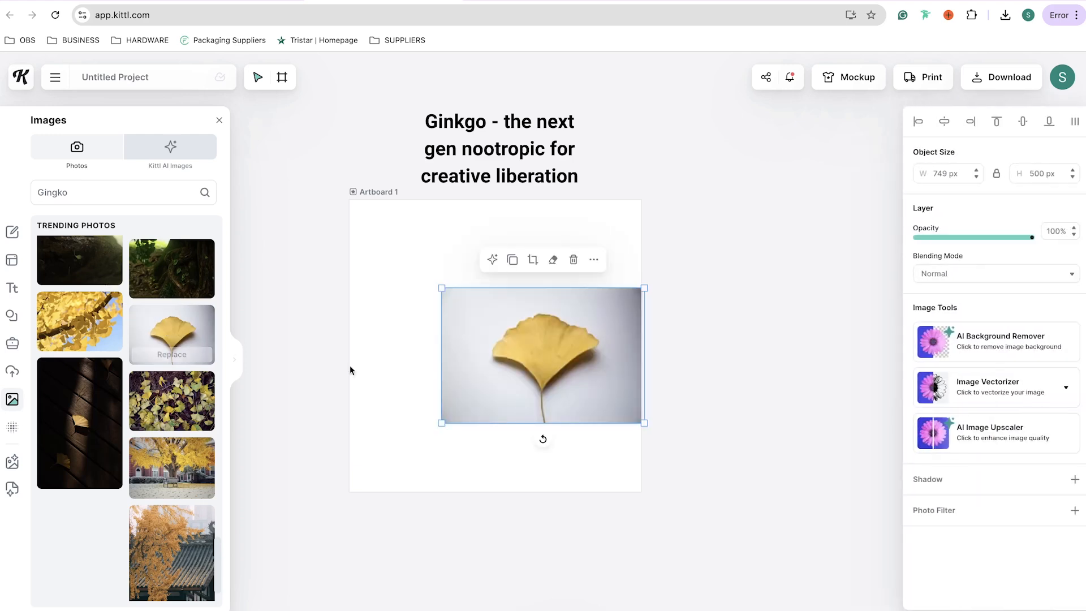
{"action": "left_click_drag", "start_coordinate": [569, 372], "coordinate": [535, 371]}
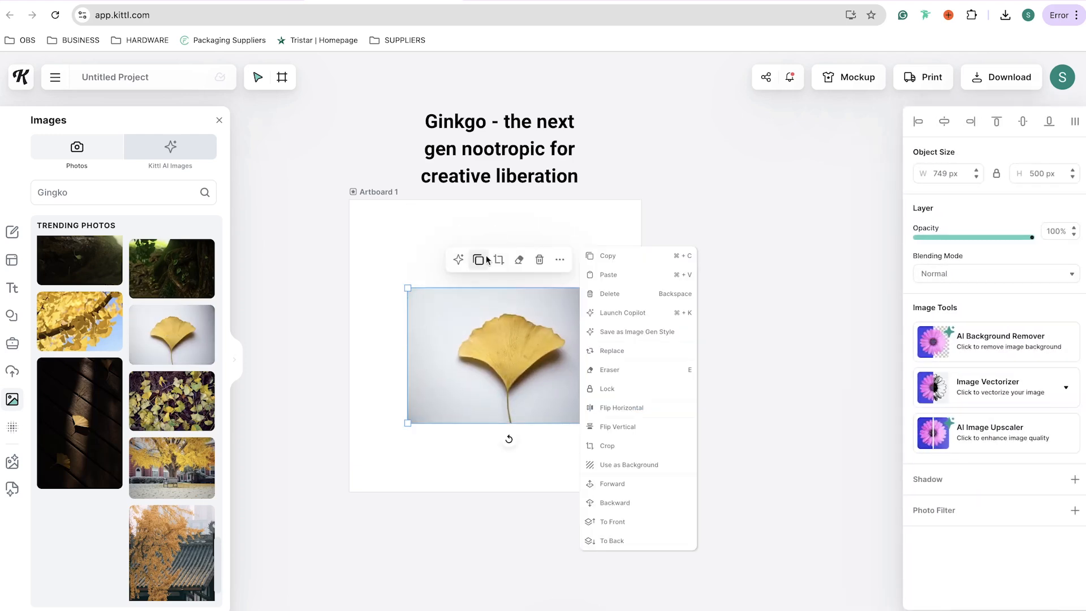
Remove the leaf photo's background using Kittl Copilot
{"action": "left_click", "coordinate": [459, 259]}
{"action": "left_click", "coordinate": [498, 431]}
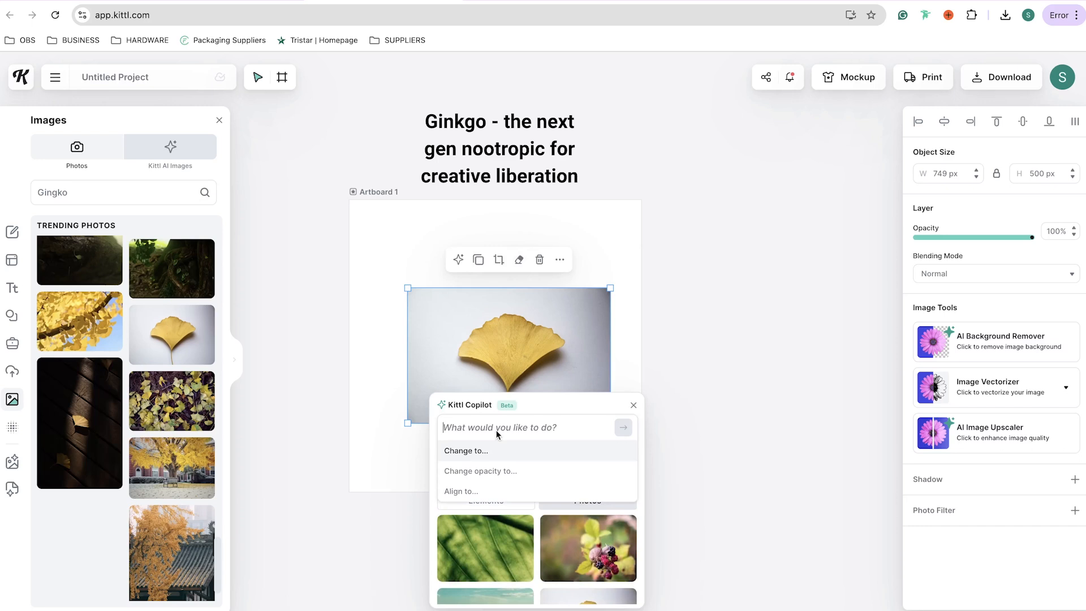
{"action": "type", "text": "remo"}
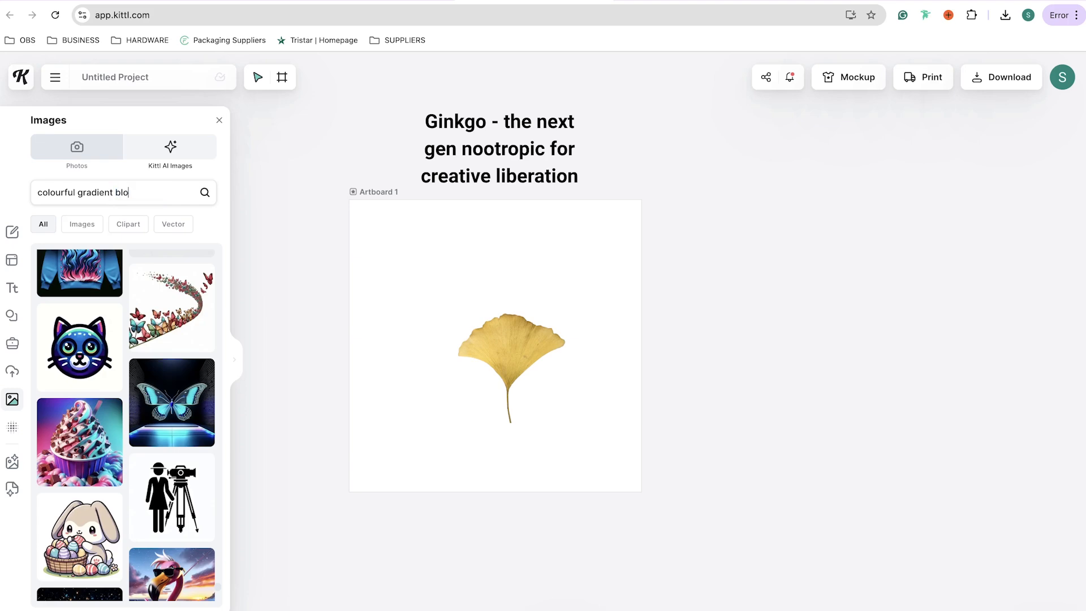
Search Kittl AI images for "abstract gradient", add the blue-pink gradient and enlarge it to cover the artboard
{"action": "type", "text": "b"}
{"action": "scroll", "coordinate": [178, 332], "scroll_direction": "down", "scroll_amount": 2}
{"action": "scroll", "coordinate": [178, 328], "scroll_direction": "down", "scroll_amount": 12}
{"action": "scroll", "coordinate": [178, 328], "scroll_direction": "up", "scroll_amount": 6}
{"action": "scroll", "coordinate": [178, 328], "scroll_direction": "down", "scroll_amount": 5}
{"action": "scroll", "coordinate": [177, 327], "scroll_direction": "up", "scroll_amount": 2}
{"action": "scroll", "coordinate": [178, 327], "scroll_direction": "down", "scroll_amount": 2}
{"action": "key", "text": "super+a"}
{"action": "type", "text": "abstract gradient"}
{"action": "scroll", "coordinate": [182, 320], "scroll_direction": "down", "scroll_amount": 3}
{"action": "scroll", "coordinate": [183, 320], "scroll_direction": "down", "scroll_amount": 10}
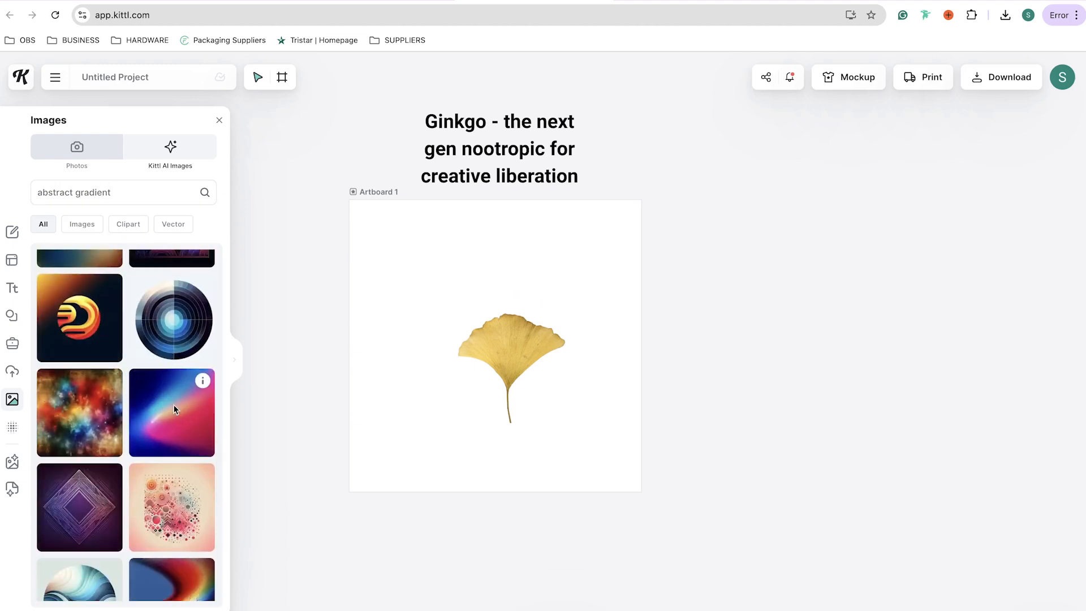
{"action": "left_click", "coordinate": [174, 408]}
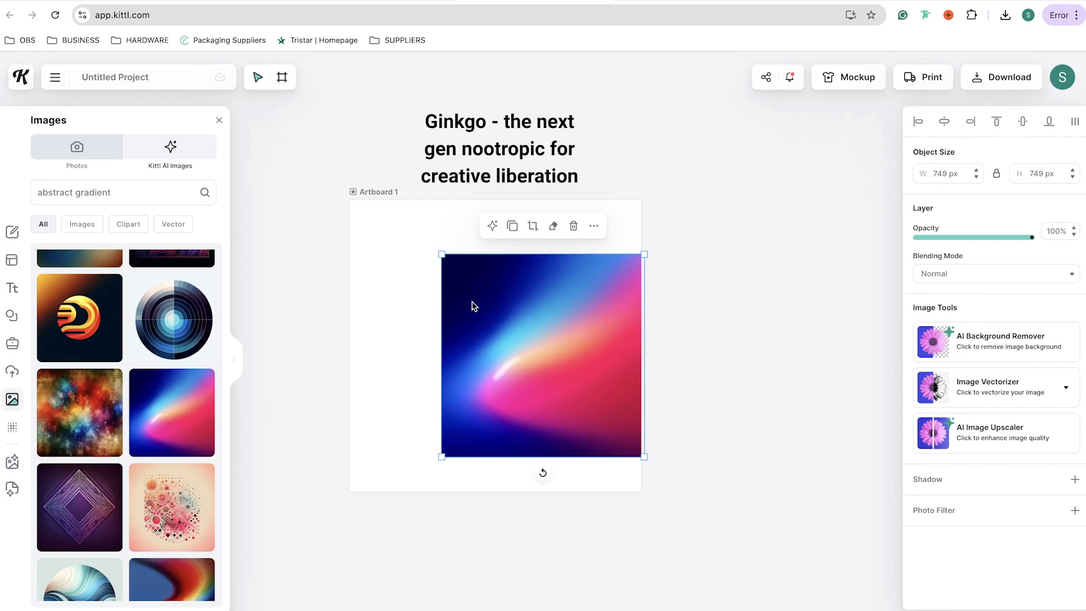
{"action": "left_click_drag", "start_coordinate": [442, 256], "coordinate": [309, 173]}
{"action": "left_click_drag", "start_coordinate": [644, 456], "coordinate": [700, 507]}
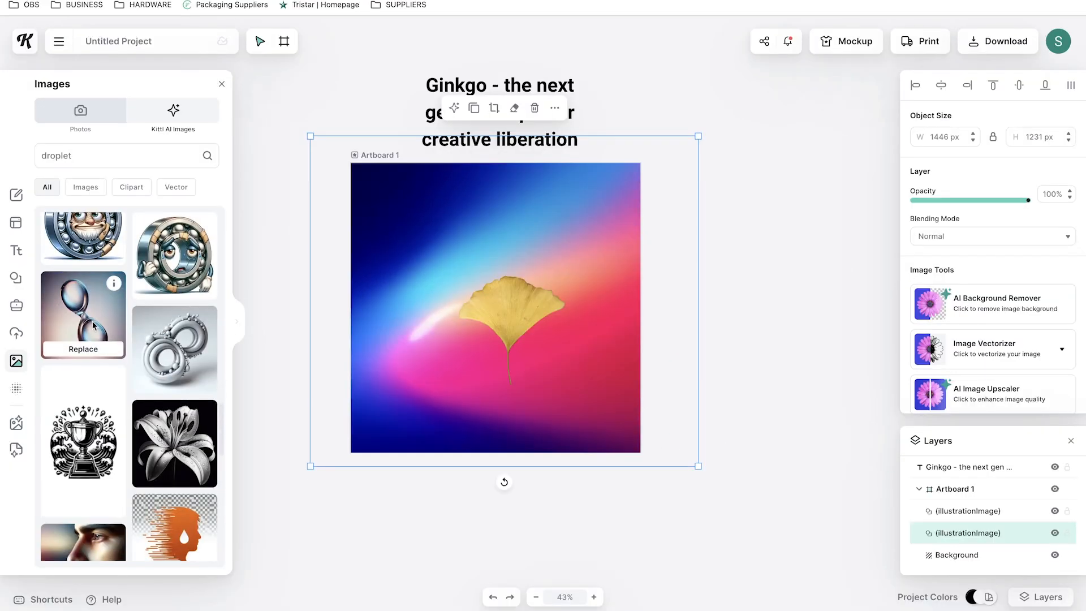
Add a droplet AI image and replace it with a glass-bubbles element suggested by Copilot
{"action": "scroll", "coordinate": [96, 310], "scroll_direction": "down", "scroll_amount": 3}
{"action": "scroll", "coordinate": [94, 305], "scroll_direction": "up", "scroll_amount": 2}
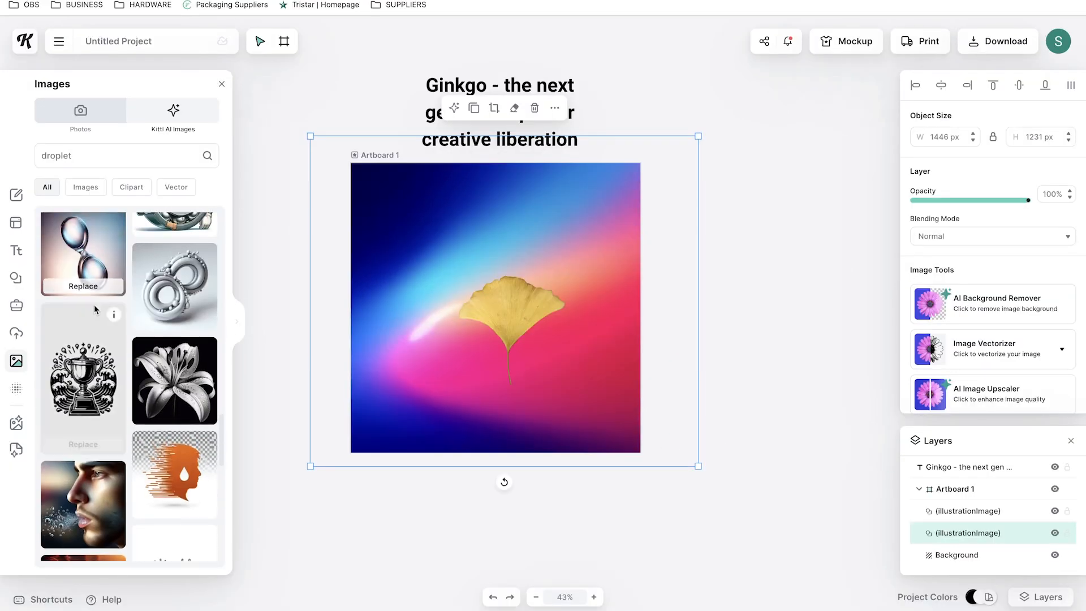
{"action": "left_click", "coordinate": [77, 246]}
{"action": "left_click", "coordinate": [469, 186]}
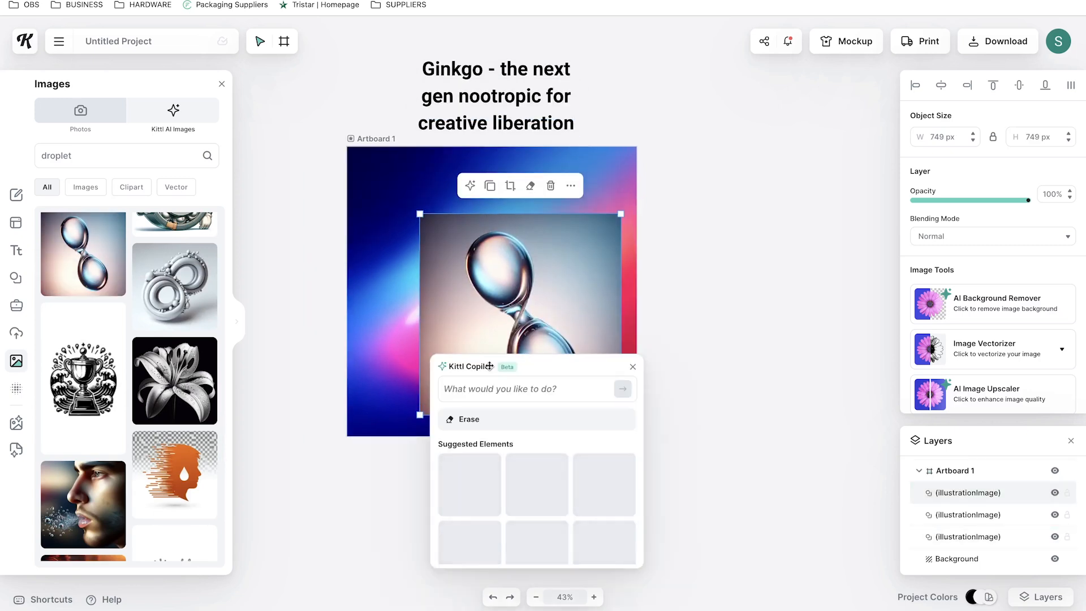
{"action": "mouse_move", "coordinate": [598, 480]}
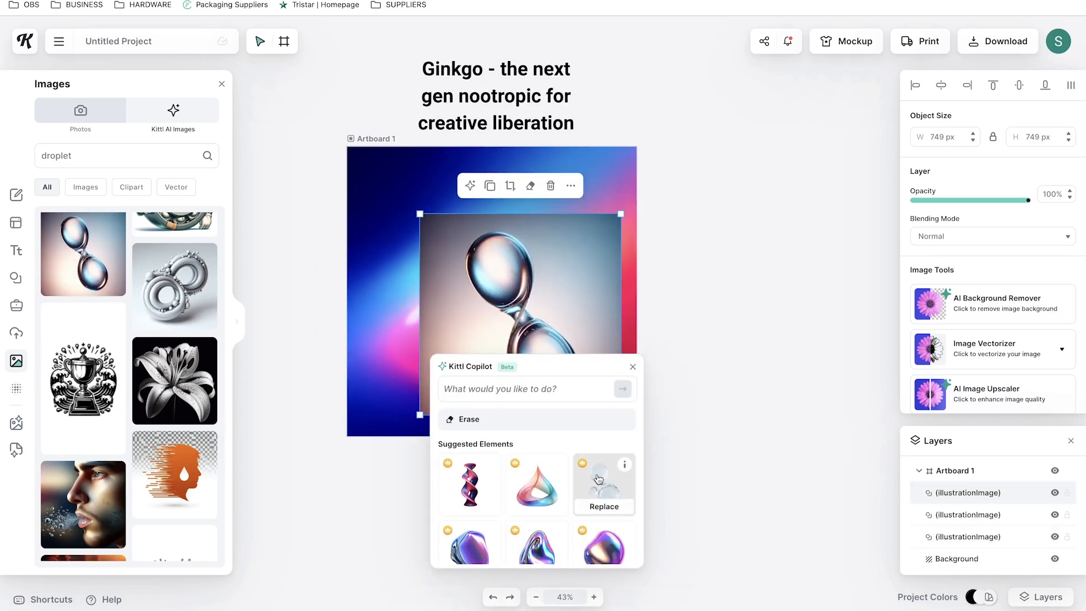
{"action": "left_click", "coordinate": [611, 512]}
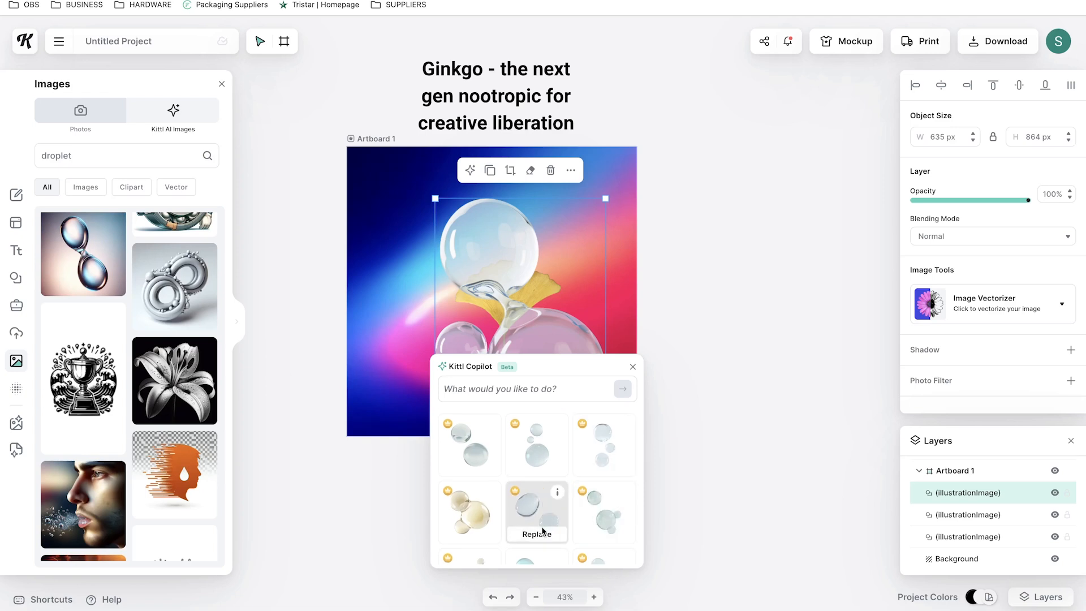
{"action": "left_click", "coordinate": [542, 535]}
Enlarge the bubbles image over the leaf to about 1118 x 926 px and set its blending mode to Overlay
{"action": "left_click", "coordinate": [592, 344]}
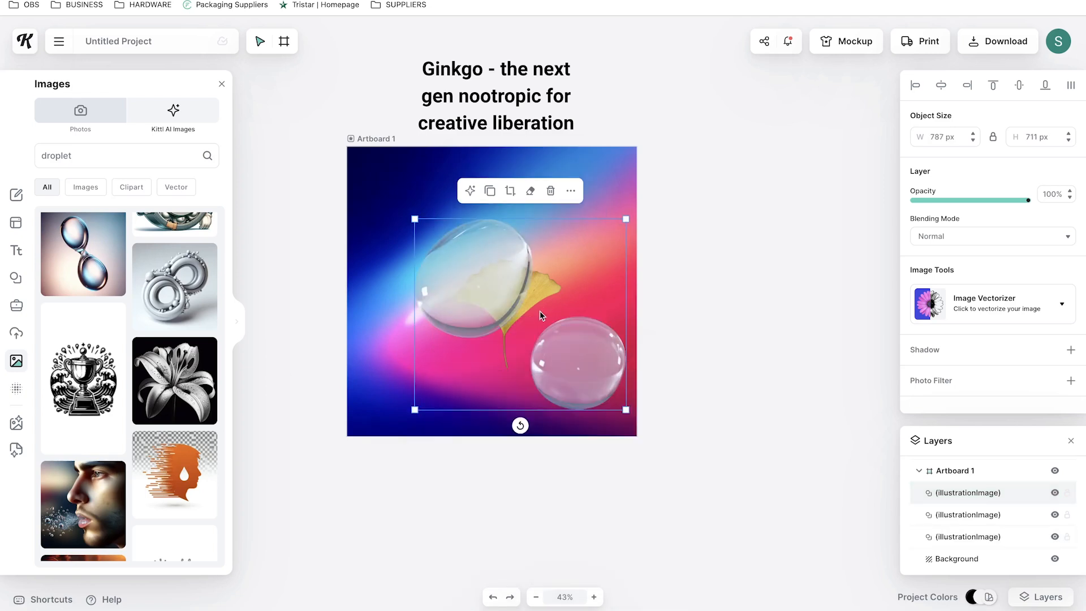
{"action": "left_click_drag", "start_coordinate": [628, 412], "coordinate": [728, 476]}
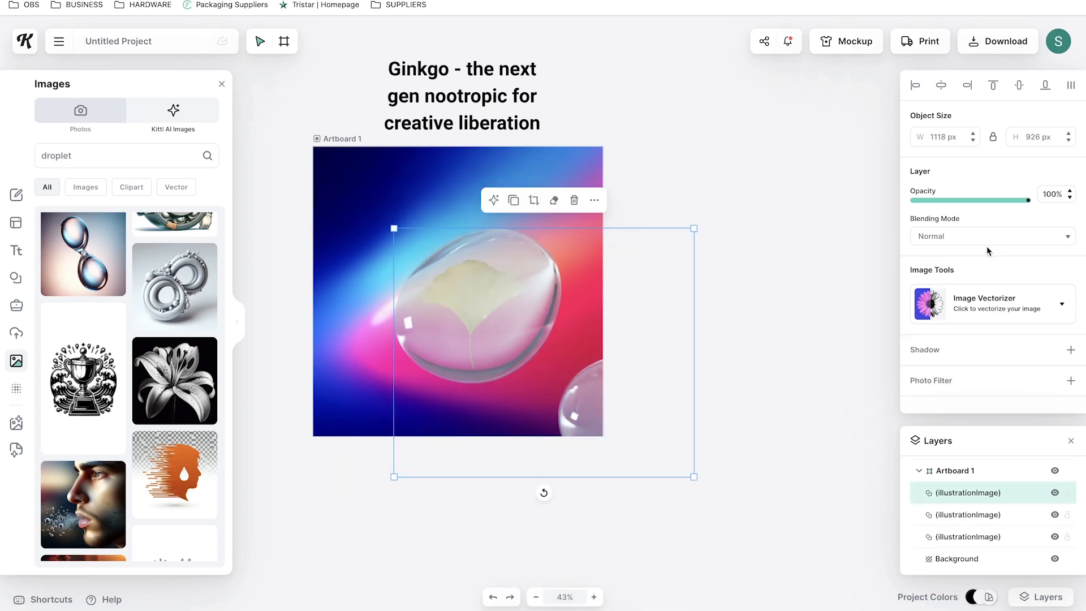
{"action": "left_click", "coordinate": [984, 243]}
{"action": "left_click", "coordinate": [953, 328]}
{"action": "left_click_drag", "start_coordinate": [458, 332], "coordinate": [452, 328]}
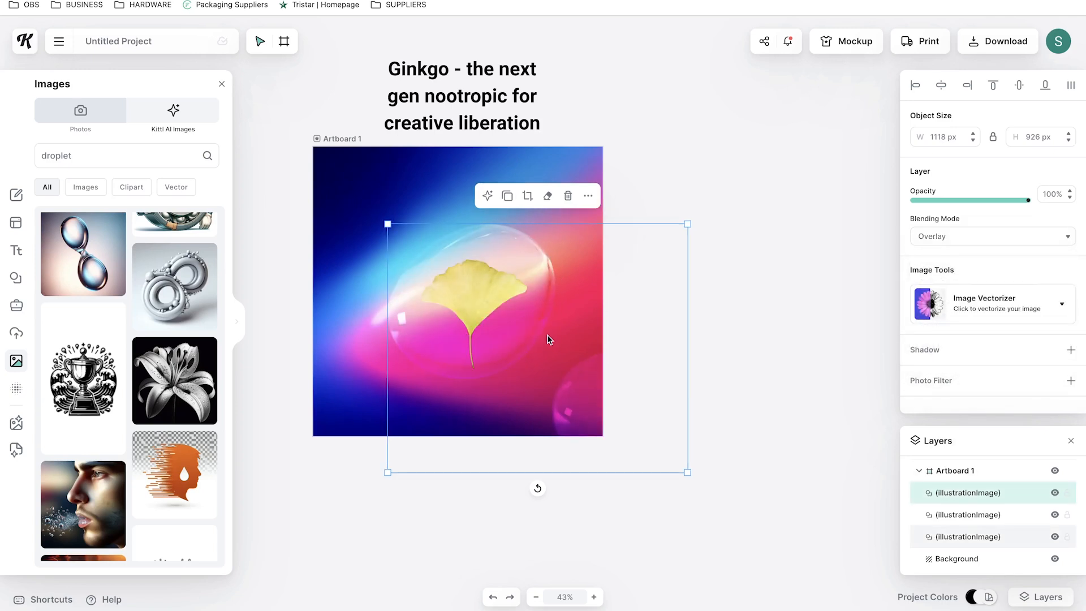
Duplicate the bubbles image and set the copy's blending mode to Multiply
{"action": "left_click", "coordinate": [506, 195]}
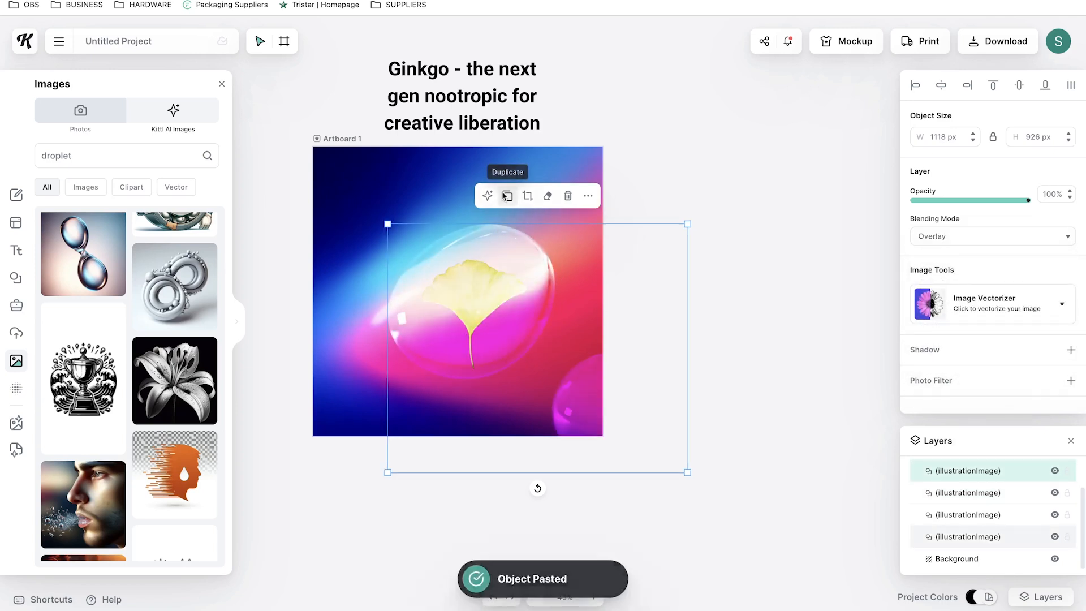
{"action": "left_click", "coordinate": [952, 236]}
{"action": "left_click", "coordinate": [978, 310]}
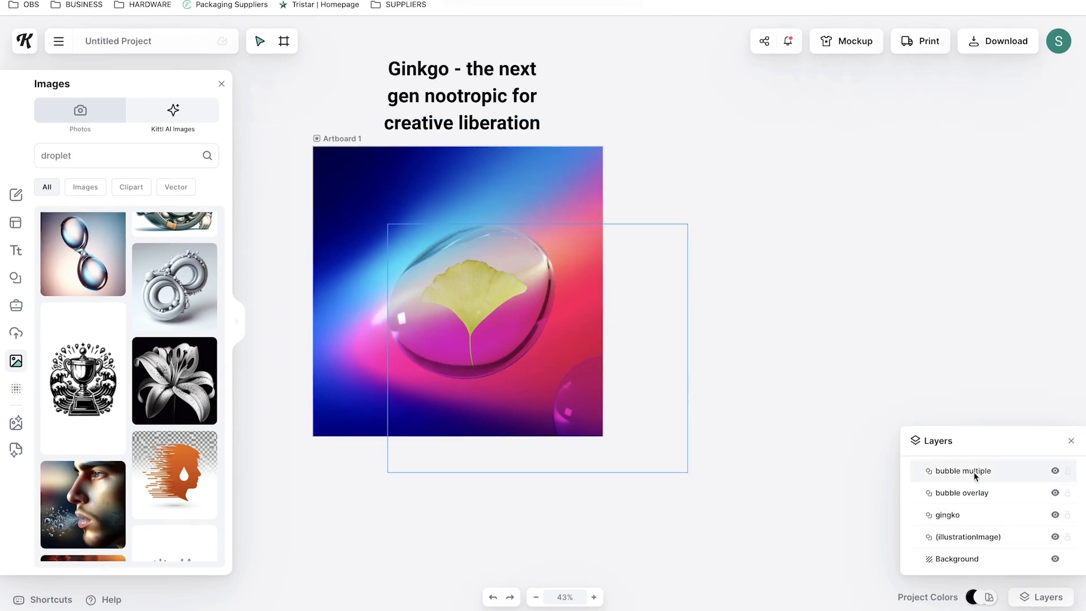
Group the two bubble layers and the ginkgo leaf layer together
{"action": "left_click", "coordinate": [973, 472]}
{"action": "left_click", "coordinate": [962, 515], "text": "shift"}
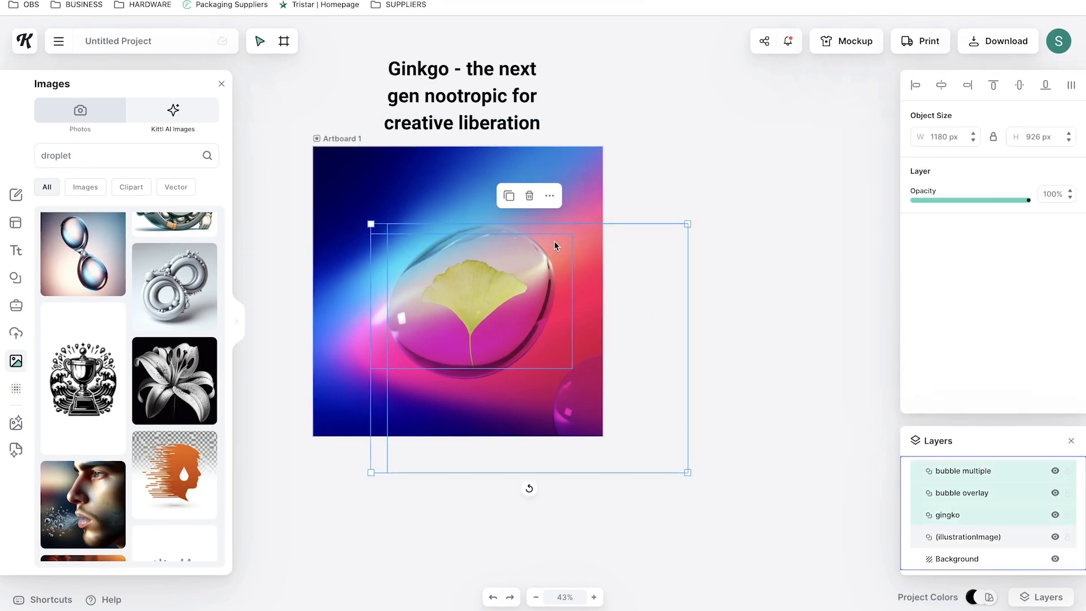
{"action": "left_click", "coordinate": [549, 195]}
{"action": "left_click", "coordinate": [588, 251]}
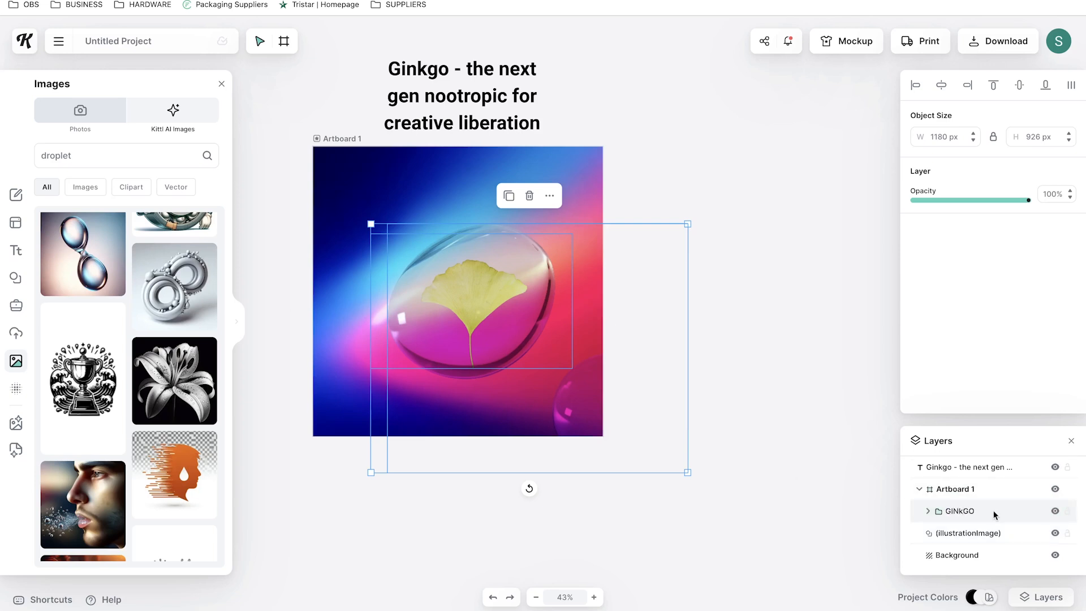
Enlarge and rotate the GINKGO group so the leaf and bubbles fill the artboard diagonally
{"action": "left_click_drag", "start_coordinate": [676, 219], "coordinate": [826, 116]}
{"action": "left_click_drag", "start_coordinate": [544, 585], "coordinate": [636, 552]}
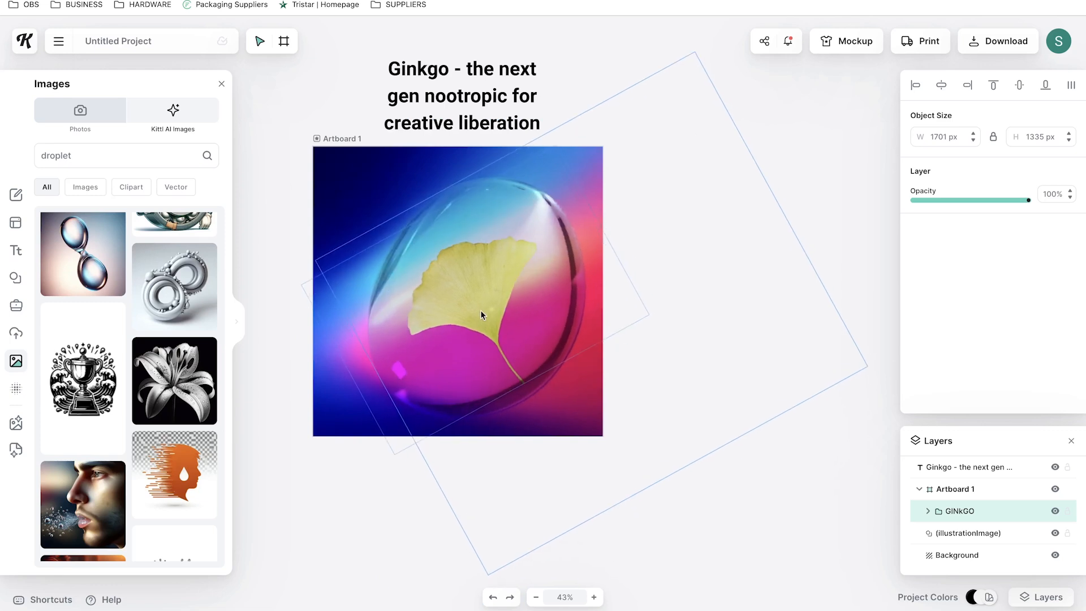
{"action": "left_click", "coordinate": [927, 513]}
{"action": "left_click", "coordinate": [575, 105]}
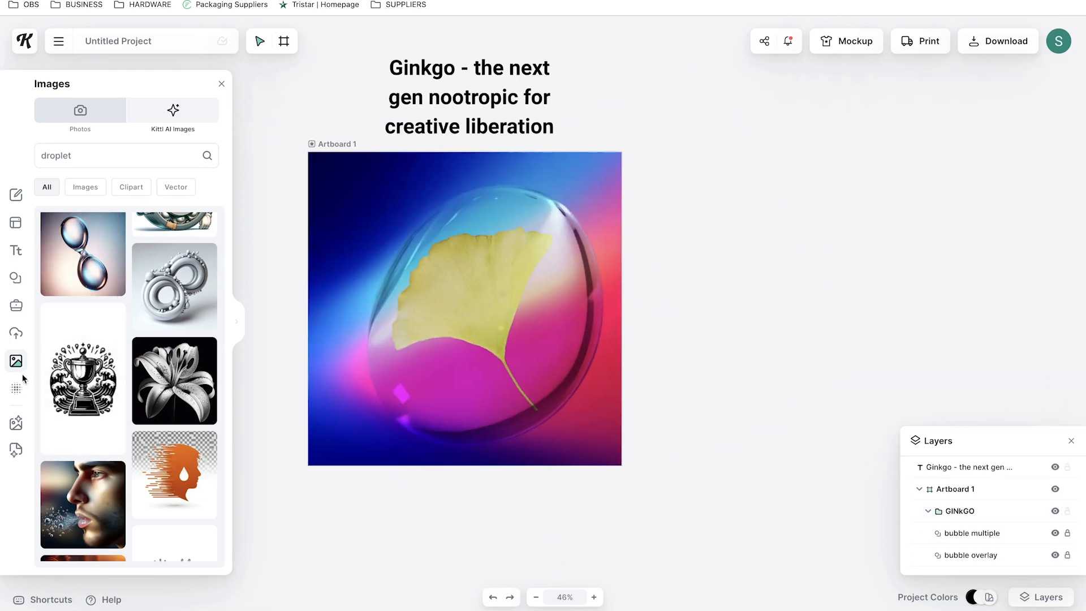
Add a basic square block and stretch it into a short bar near the artboard's top-left corner
{"action": "left_click", "coordinate": [15, 278]}
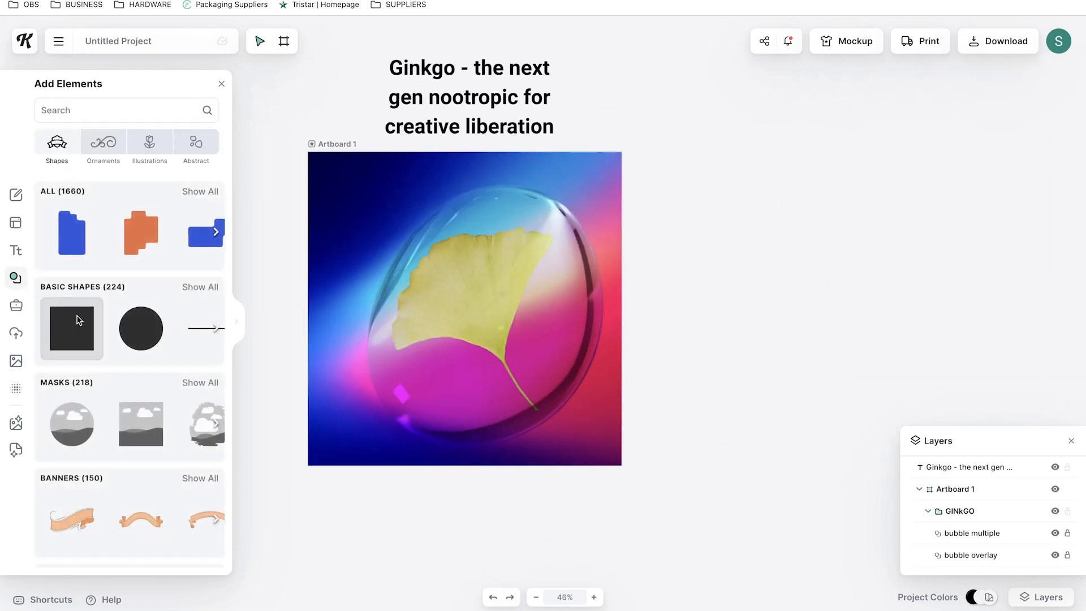
{"action": "left_click_drag", "start_coordinate": [80, 321], "coordinate": [487, 259]}
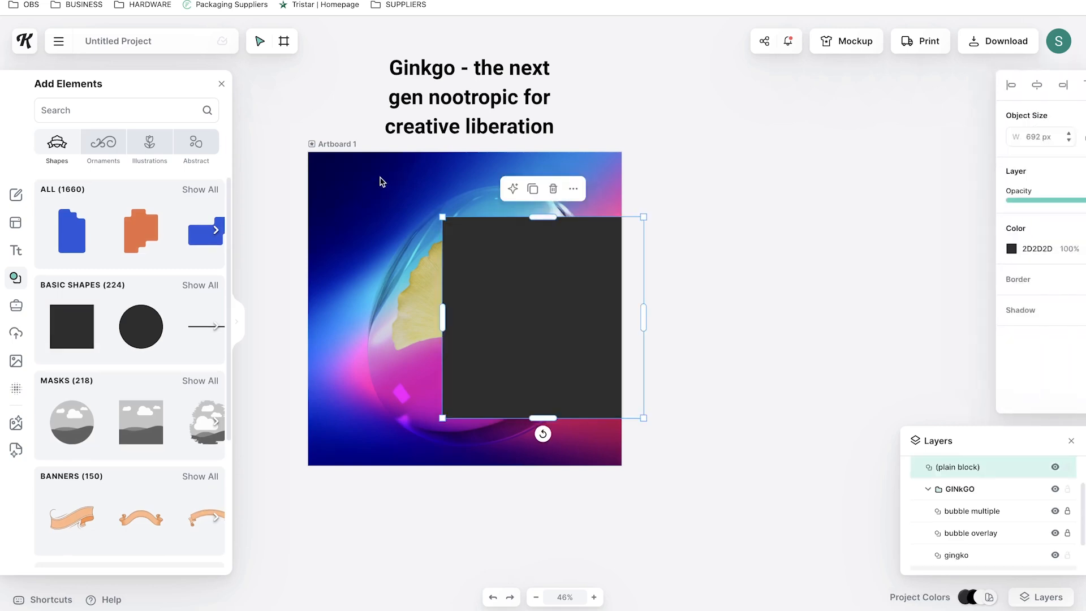
{"action": "left_click_drag", "start_coordinate": [534, 363], "coordinate": [513, 242]}
{"action": "left_click_drag", "start_coordinate": [405, 299], "coordinate": [408, 250]}
{"action": "key", "text": "super+z"}
{"action": "left_click_drag", "start_coordinate": [400, 299], "coordinate": [470, 215]}
Add circles at both ends of the bar to form a rounded pill shape
{"action": "left_click", "coordinate": [141, 326]}
{"action": "scroll", "coordinate": [554, 322], "scroll_direction": "down", "scroll_amount": 1}
{"action": "left_click_drag", "start_coordinate": [560, 328], "coordinate": [442, 313]}
{"action": "left_click_drag", "start_coordinate": [517, 368], "coordinate": [378, 187]}
{"action": "left_click", "coordinate": [471, 190]}
{"action": "left_click_drag", "start_coordinate": [505, 189], "coordinate": [444, 193]}
{"action": "left_click", "coordinate": [378, 191]}
{"action": "key", "text": "ctrl+c"}
{"action": "key", "text": "ctrl+v"}
{"action": "left_click_drag", "start_coordinate": [745, 371], "coordinate": [701, 247]}
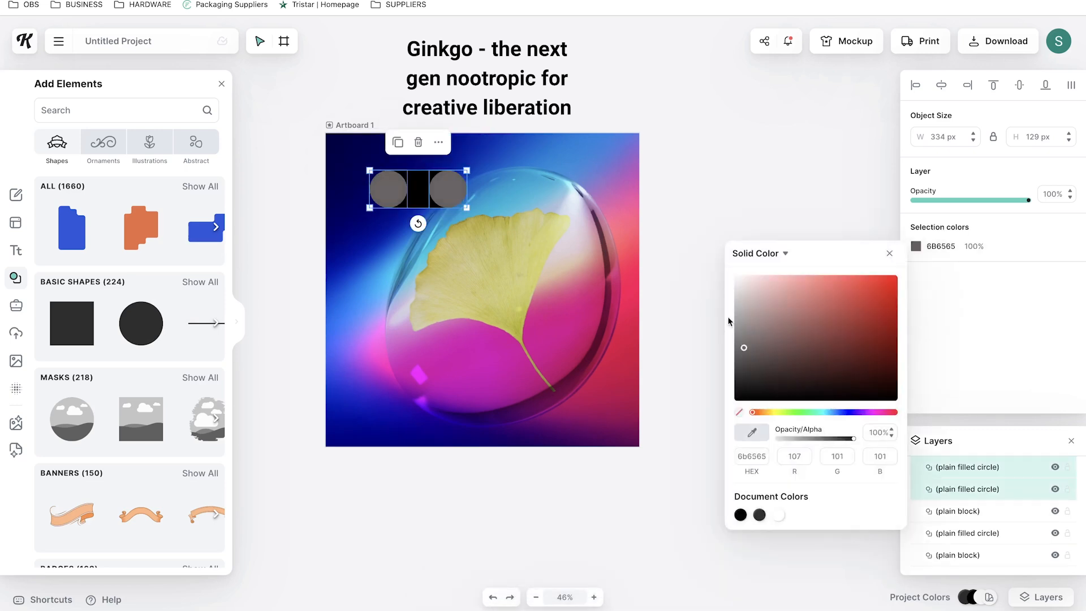
{"action": "left_click", "coordinate": [425, 188]}
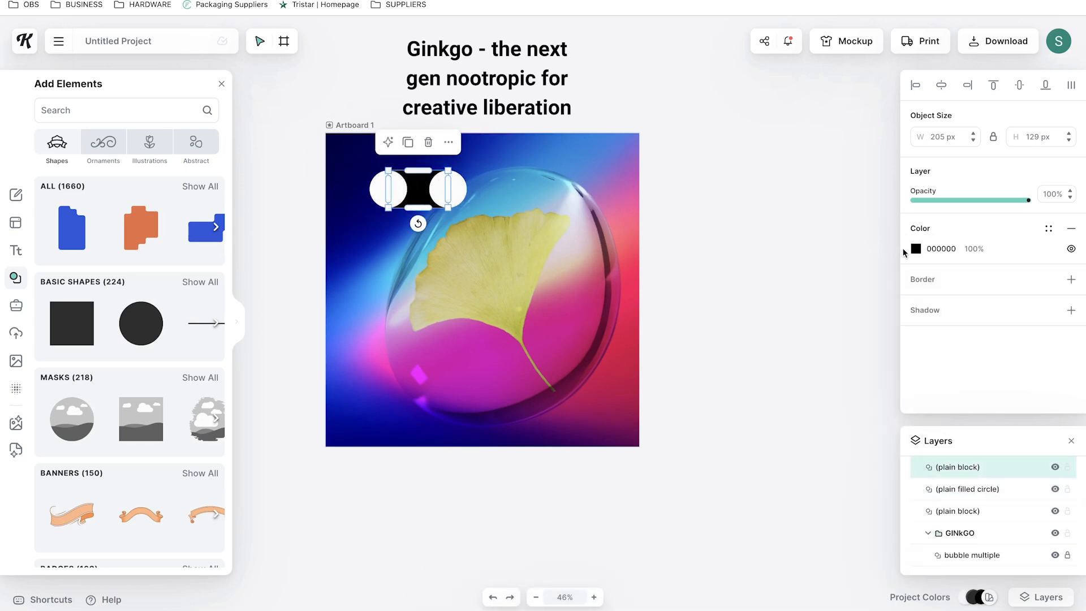
Color the pill shape white (FFFFFF)
{"action": "left_click", "coordinate": [916, 249]}
{"action": "left_click_drag", "start_coordinate": [736, 280], "coordinate": [730, 272]}
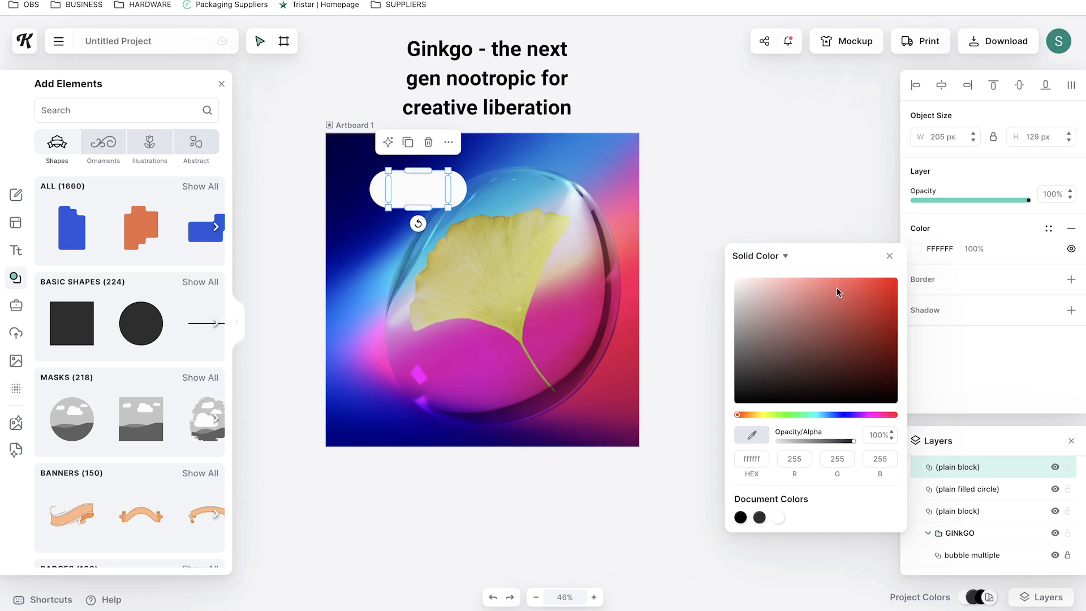
{"action": "left_click", "coordinate": [891, 257]}
Copy the word Ginkgo from the heading and paste it as a new text object on the artboard
{"action": "double_click", "coordinate": [470, 55]}
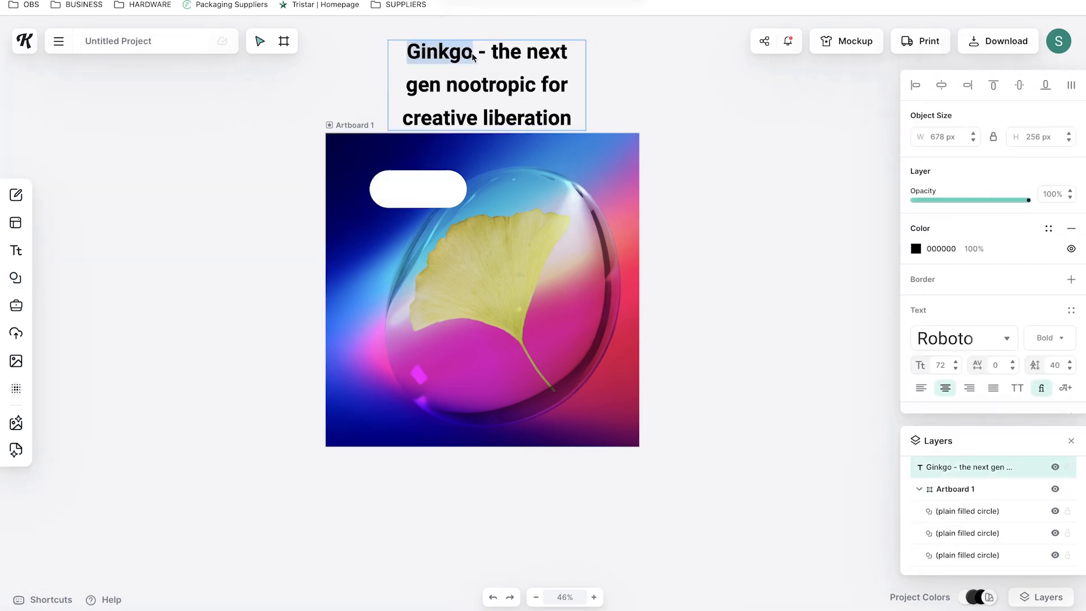
{"action": "left_click", "coordinate": [713, 111]}
{"action": "key", "text": "ctrl+v"}
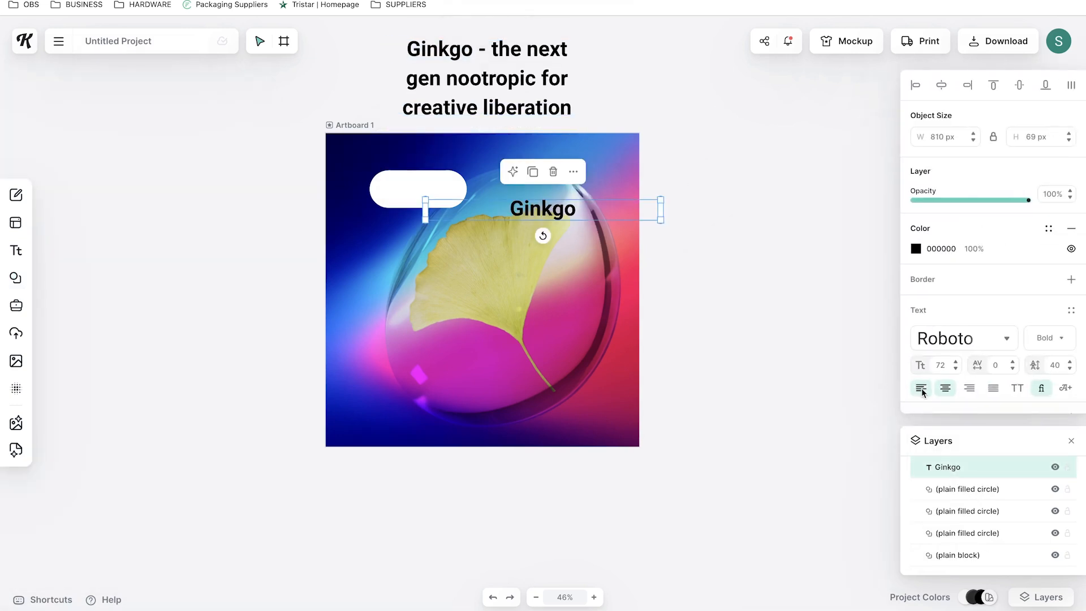
Set the Ginkgo text's font to Poppins with a bolder weight
{"action": "left_click", "coordinate": [956, 339]}
{"action": "left_click", "coordinate": [776, 337]}
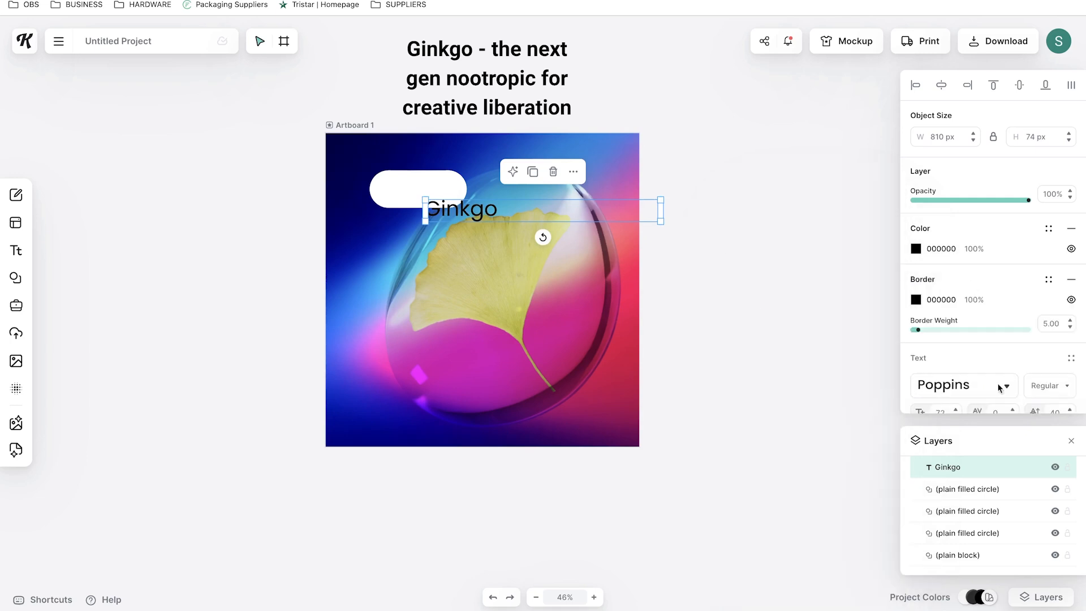
{"action": "left_click", "coordinate": [1049, 386]}
{"action": "scroll", "coordinate": [1054, 421], "scroll_direction": "down", "scroll_amount": 5}
{"action": "left_click", "coordinate": [1017, 521]}
Position the Ginkgo text centered inside the white pill
{"action": "left_click_drag", "start_coordinate": [474, 219], "coordinate": [430, 197]}
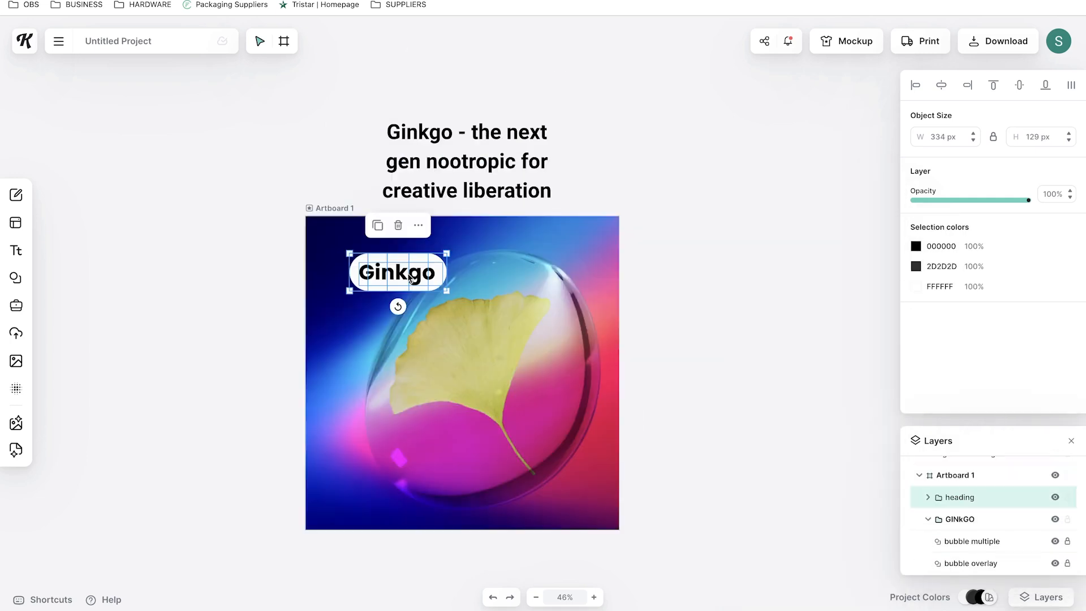
{"action": "left_click_drag", "start_coordinate": [404, 276], "coordinate": [380, 260]}
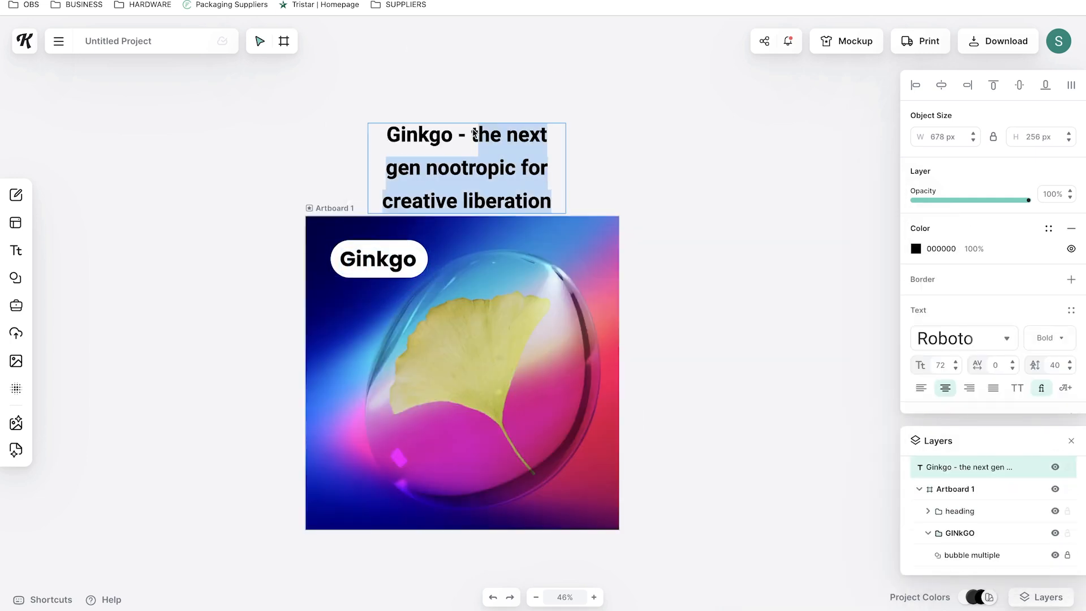
{"action": "left_click_drag", "start_coordinate": [474, 134], "coordinate": [471, 134]}
{"action": "left_click", "coordinate": [697, 248]}
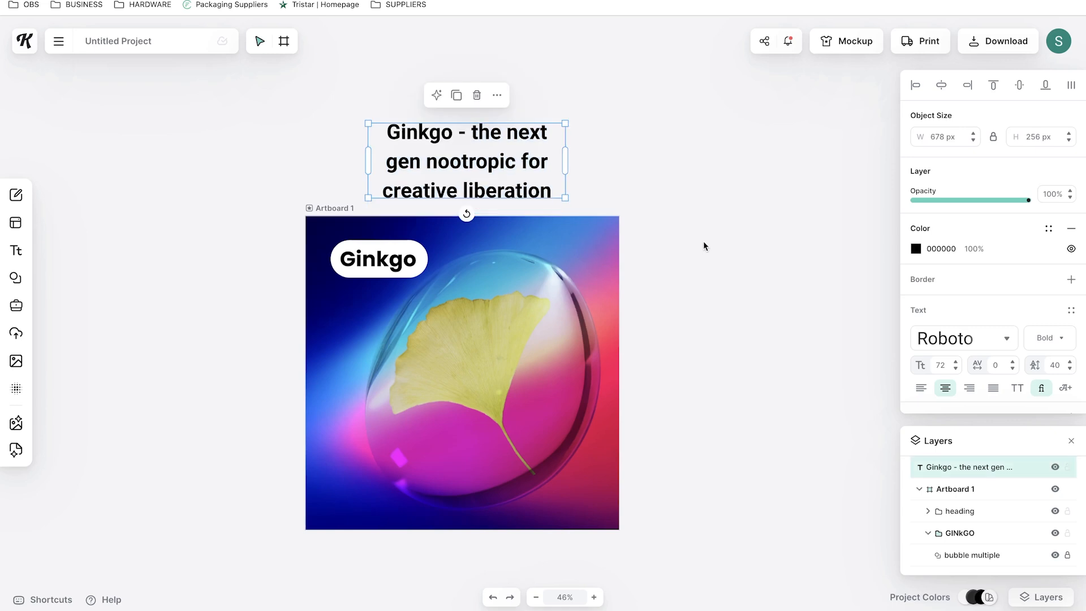
Paste the tagline "the next gen nootropic for creative liberation" below the pill, left-aligned, Poppins Medium, colored white
{"action": "key", "text": "super+v"}
{"action": "left_click_drag", "start_coordinate": [587, 242], "coordinate": [537, 316]}
{"action": "left_click", "coordinate": [921, 387]}
{"action": "left_click", "coordinate": [964, 337]}
{"action": "left_click", "coordinate": [873, 334]}
{"action": "left_click", "coordinate": [629, 330]}
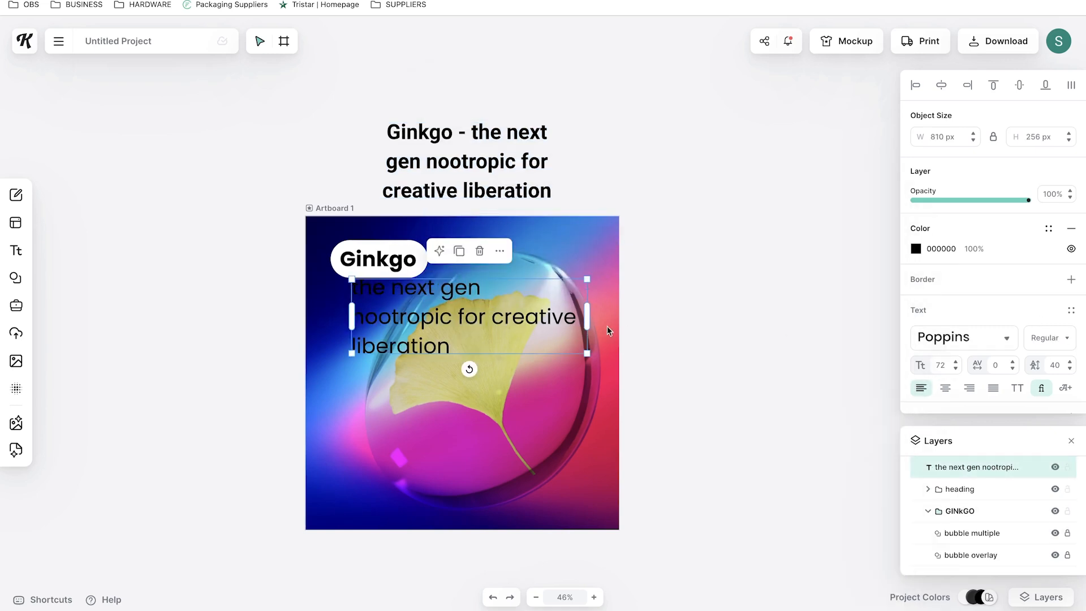
{"action": "left_click", "coordinate": [1056, 338]}
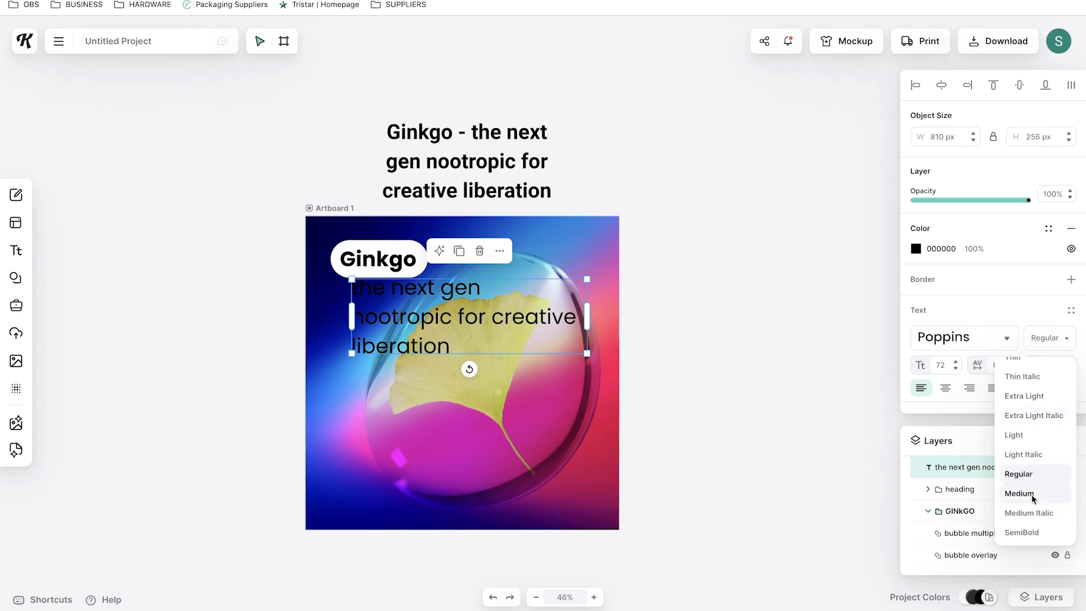
{"action": "left_click", "coordinate": [1032, 498]}
{"action": "left_click", "coordinate": [917, 249]}
{"action": "left_click_drag", "start_coordinate": [811, 323], "coordinate": [711, 244]}
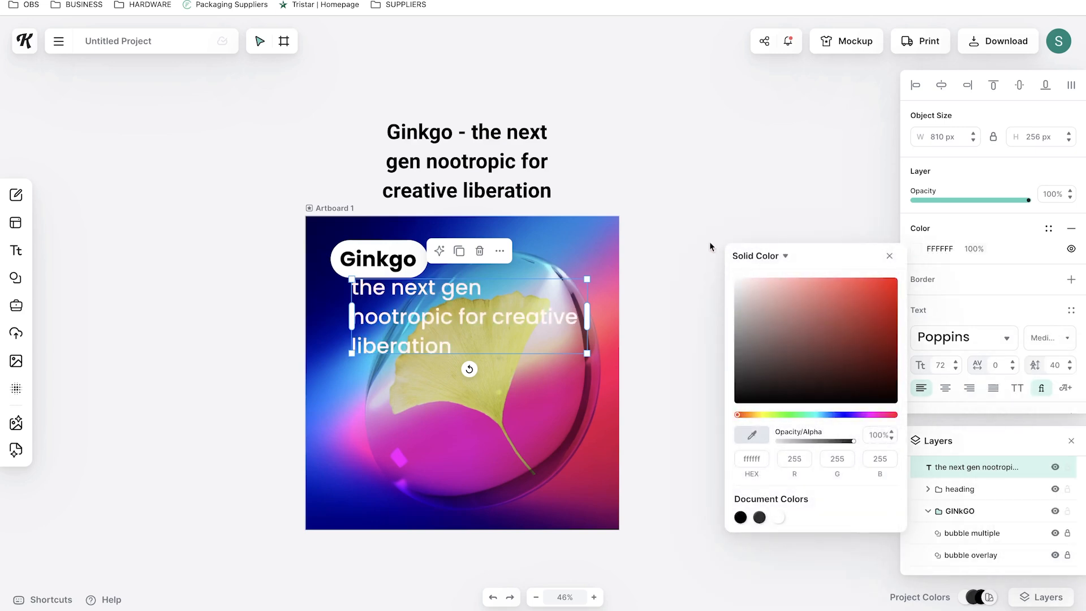
Widen the tagline's text box and set its text shading blur to 18
{"action": "left_click_drag", "start_coordinate": [551, 317], "coordinate": [587, 331]}
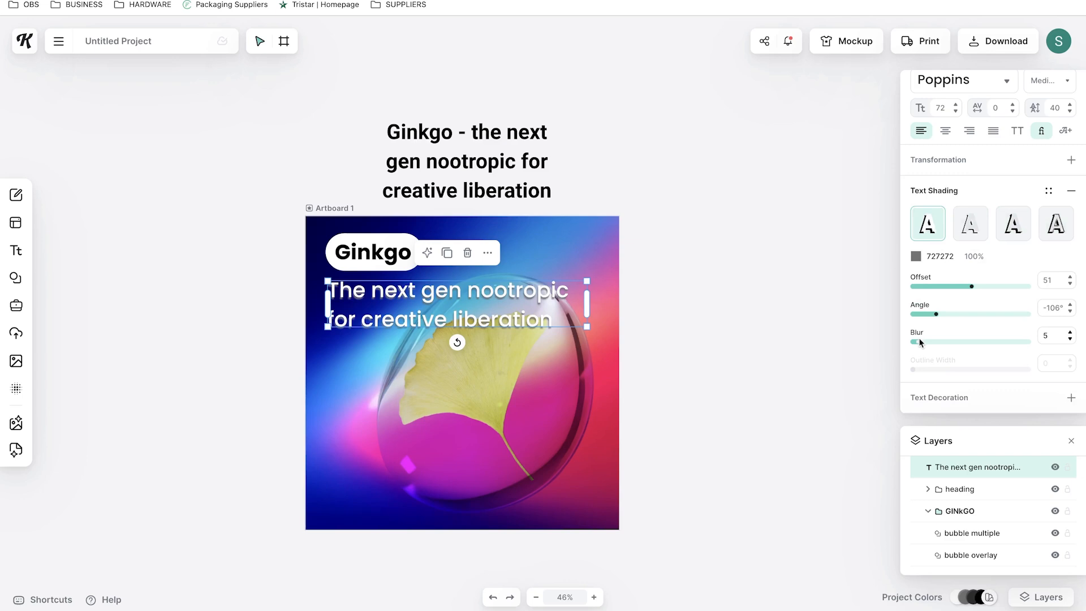
{"action": "mouse_move", "coordinate": [934, 342]}
{"action": "left_mouse_down"}
{"action": "mouse_move", "coordinate": [957, 339]}
{"action": "mouse_move", "coordinate": [943, 341]}
{"action": "left_mouse_up"}
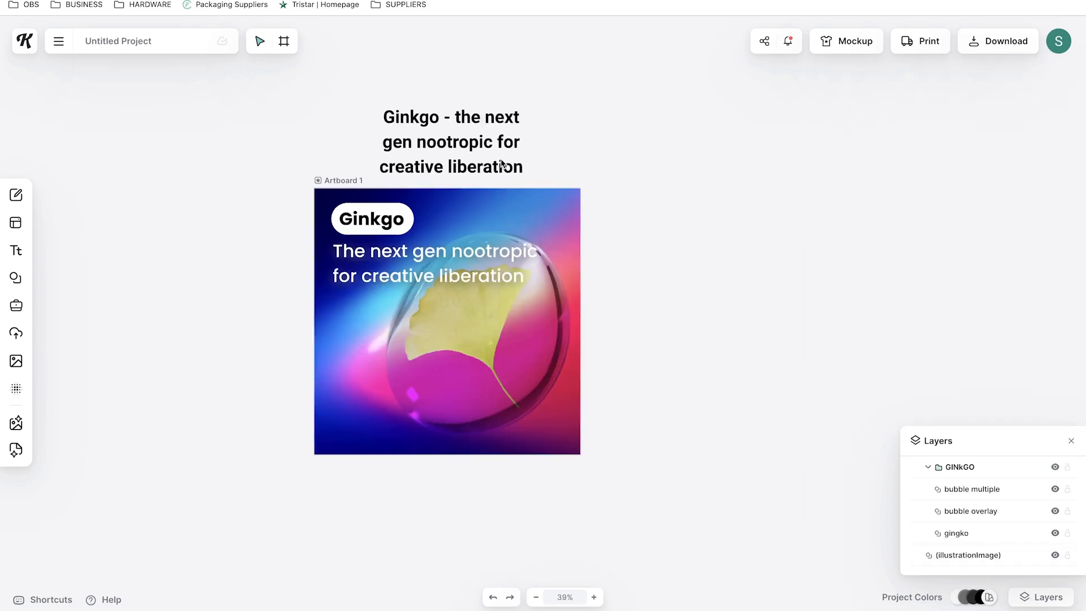
Paste a copy of the tagline and move it down to the bottom of the artboard
{"action": "left_click_drag", "start_coordinate": [424, 256], "coordinate": [439, 404]}
{"action": "key", "text": "ctrl+z"}
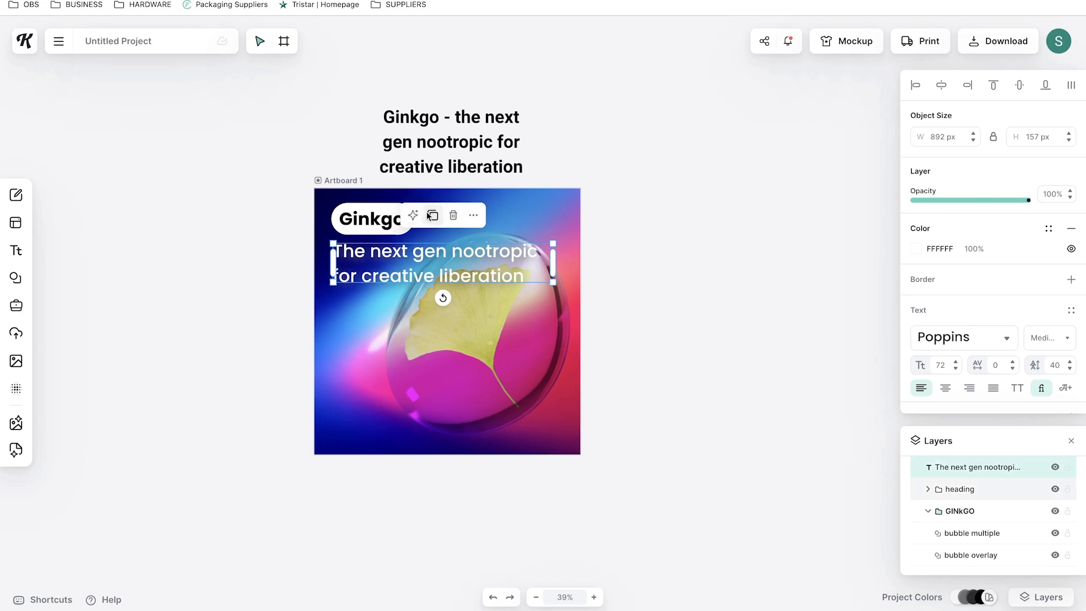
{"action": "key", "text": "ctrl+v"}
{"action": "left_click_drag", "start_coordinate": [460, 282], "coordinate": [471, 429]}
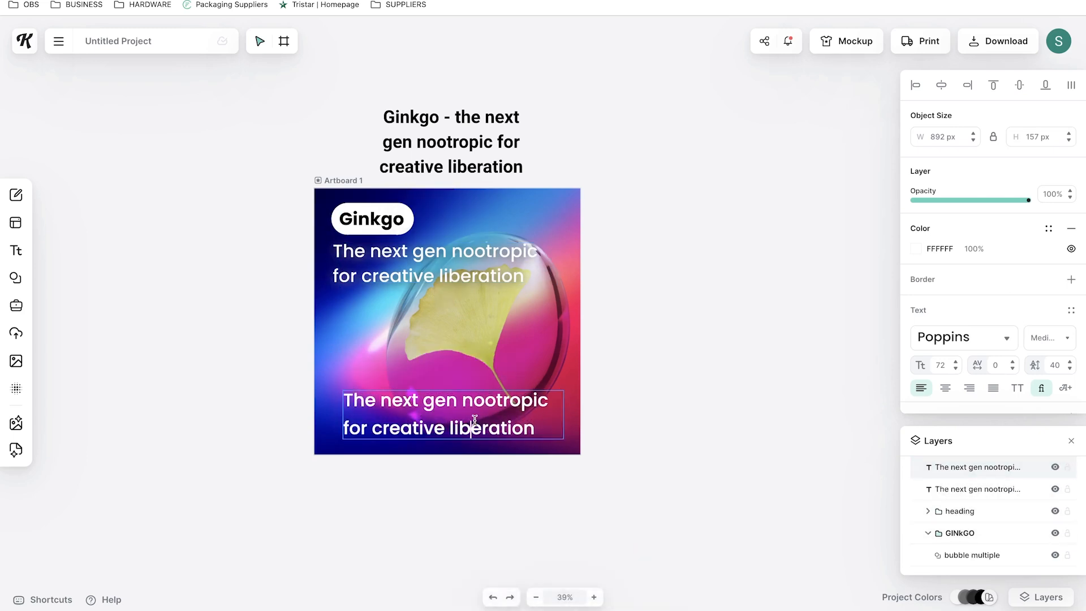
Replace the copied text with "FIND OUT MORE" and set its font size to 54
{"action": "double_click", "coordinate": [475, 425]}
{"action": "type", "text": "FIND OUT MORE"}
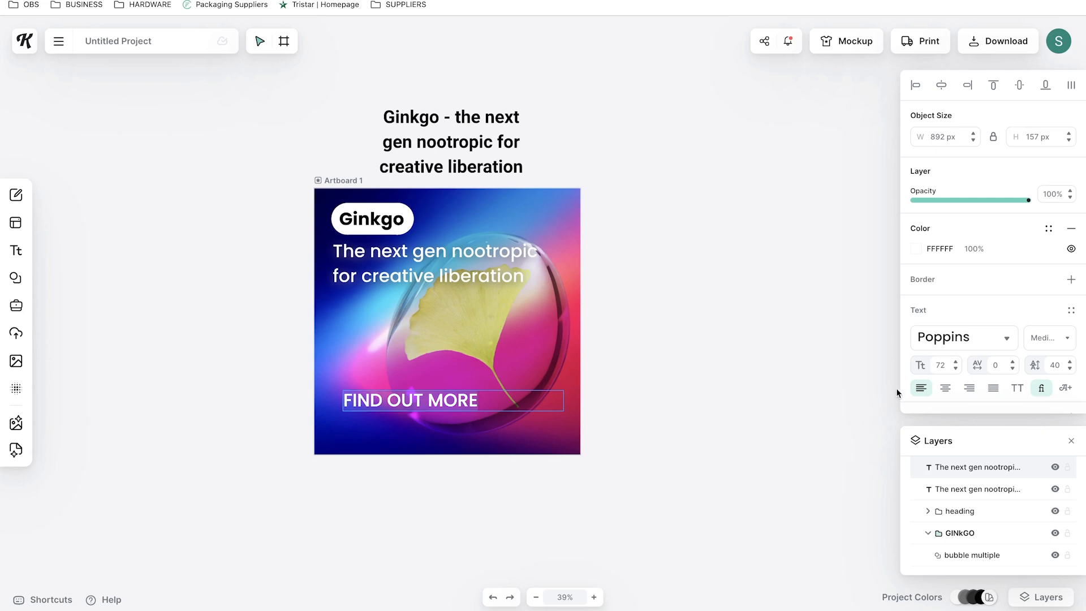
{"action": "type", "text": "54"}
{"action": "key", "text": "Return"}
Set the FIND OUT MORE text's weight to SemiBold and move it to the artboard's lower right corner
{"action": "left_click", "coordinate": [1056, 345]}
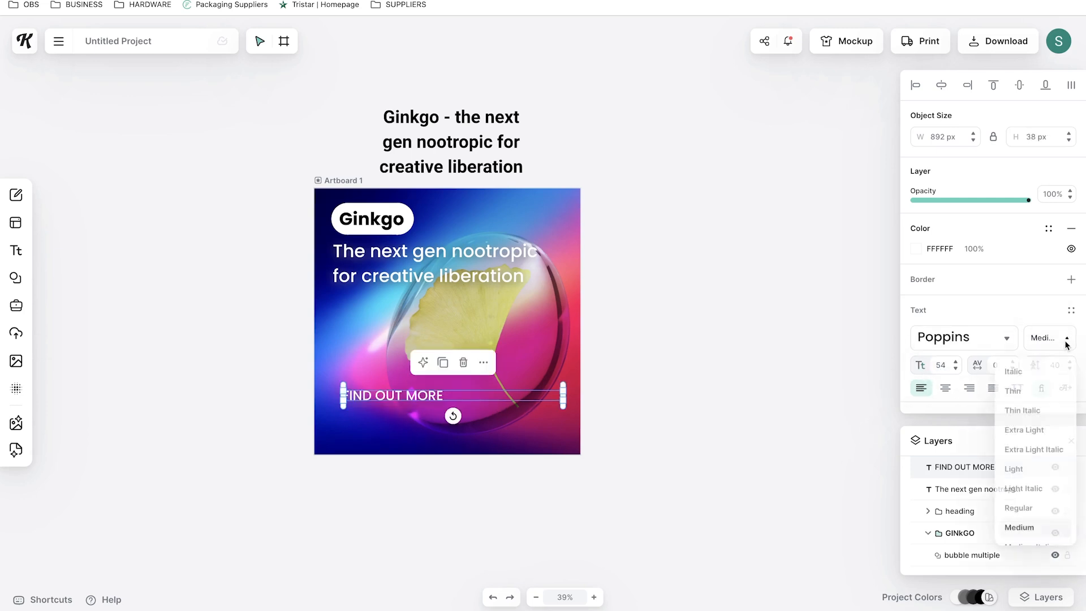
{"action": "scroll", "coordinate": [1035, 475], "scroll_direction": "down", "scroll_amount": 2}
{"action": "left_click", "coordinate": [1028, 500]}
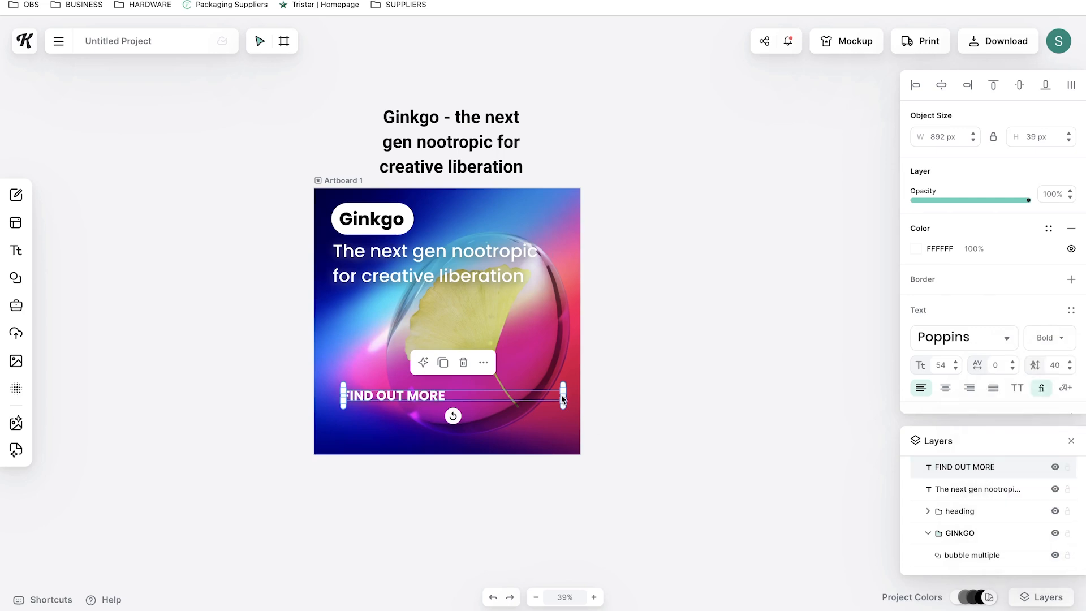
{"action": "left_click_drag", "start_coordinate": [512, 396], "coordinate": [520, 430]}
{"action": "left_click", "coordinate": [1068, 341]}
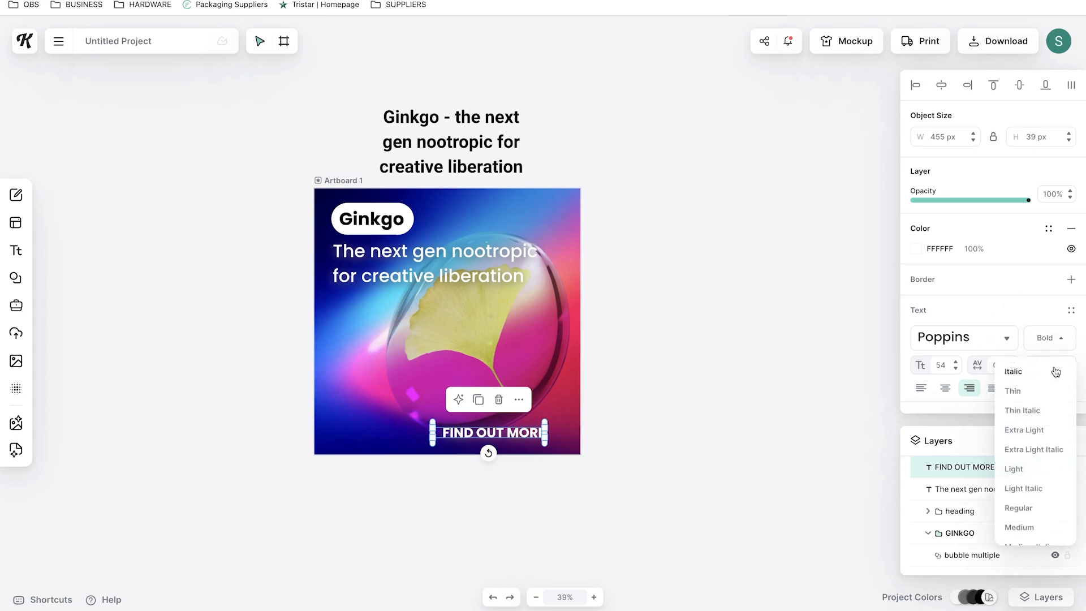
{"action": "left_click", "coordinate": [1021, 499]}
{"action": "left_click", "coordinate": [866, 487]}
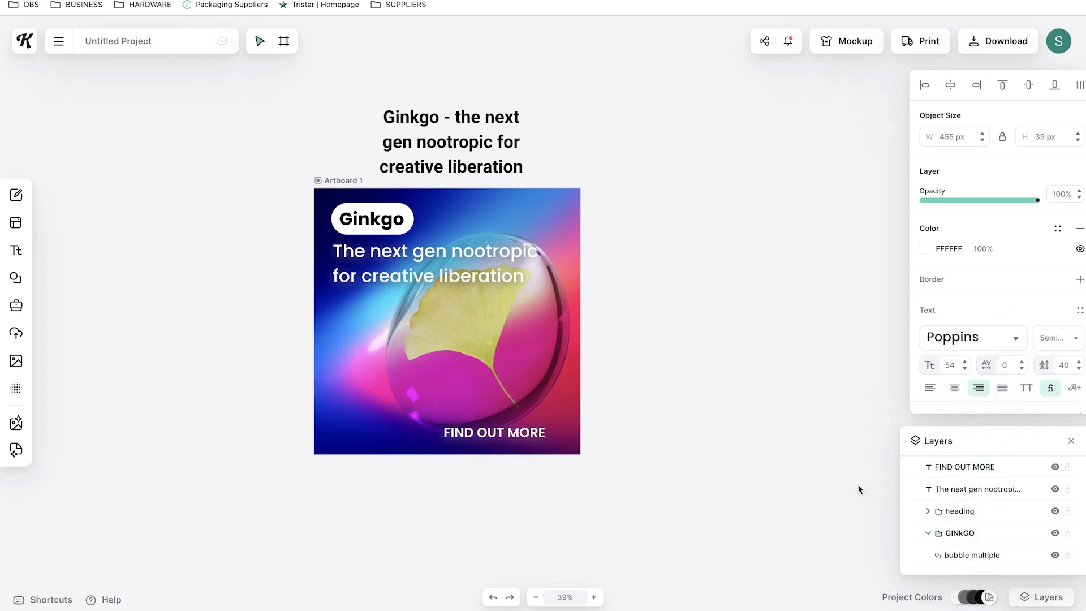
Nudge the ginkgo bubble group slightly to the left
{"action": "left_click", "coordinate": [515, 433]}
{"action": "left_click_drag", "start_coordinate": [496, 350], "coordinate": [464, 350]}
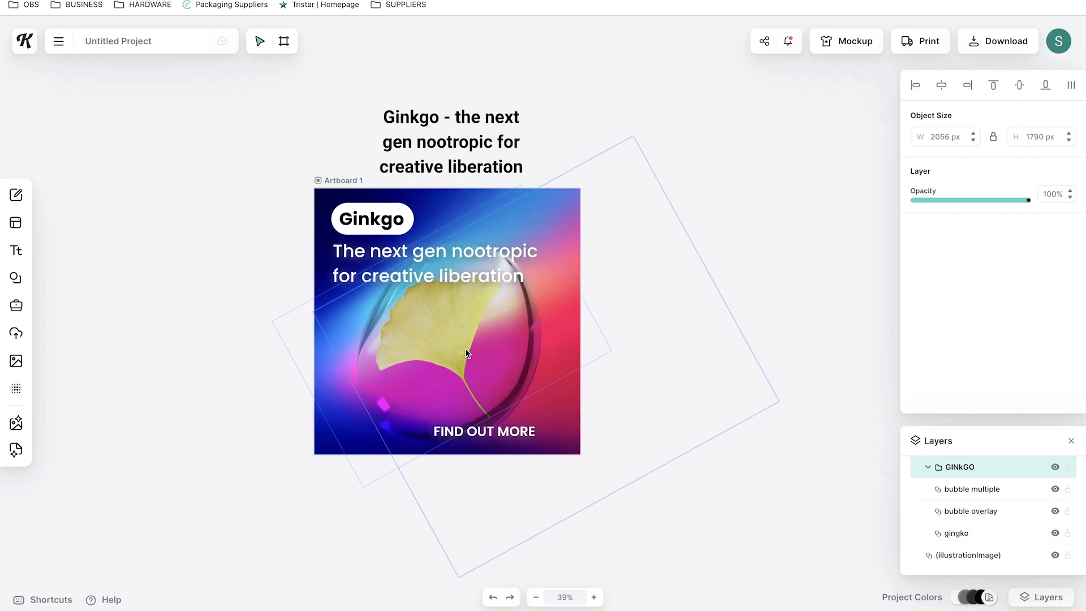
{"action": "left_click", "coordinate": [688, 258]}
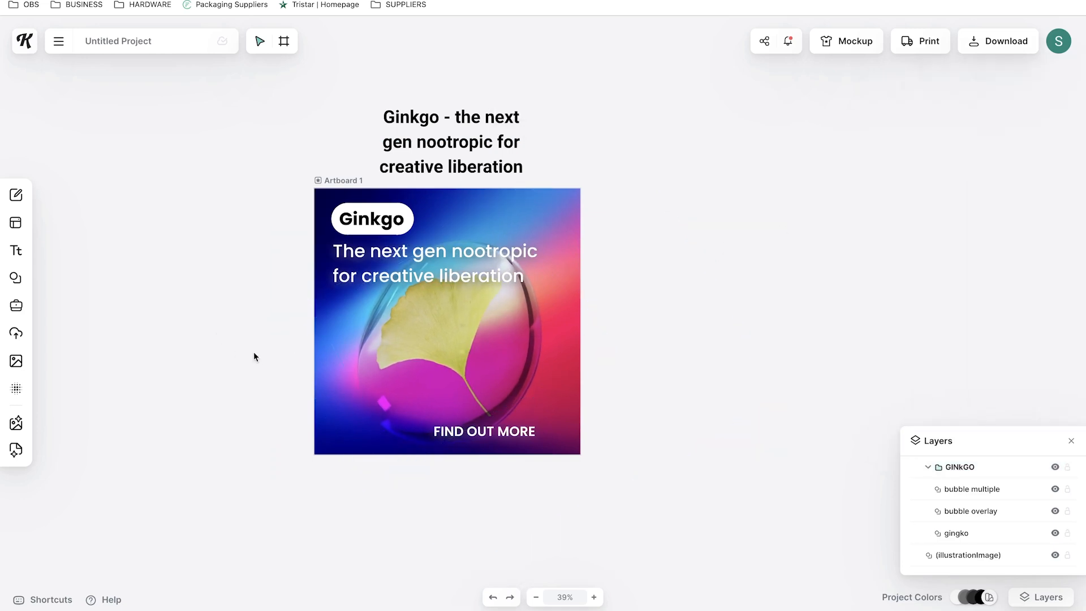
Add a square shape and shrink it into a small bar about 79 × 40 px beside FIND OUT MORE
{"action": "left_click", "coordinate": [16, 277]}
{"action": "left_click", "coordinate": [83, 238]}
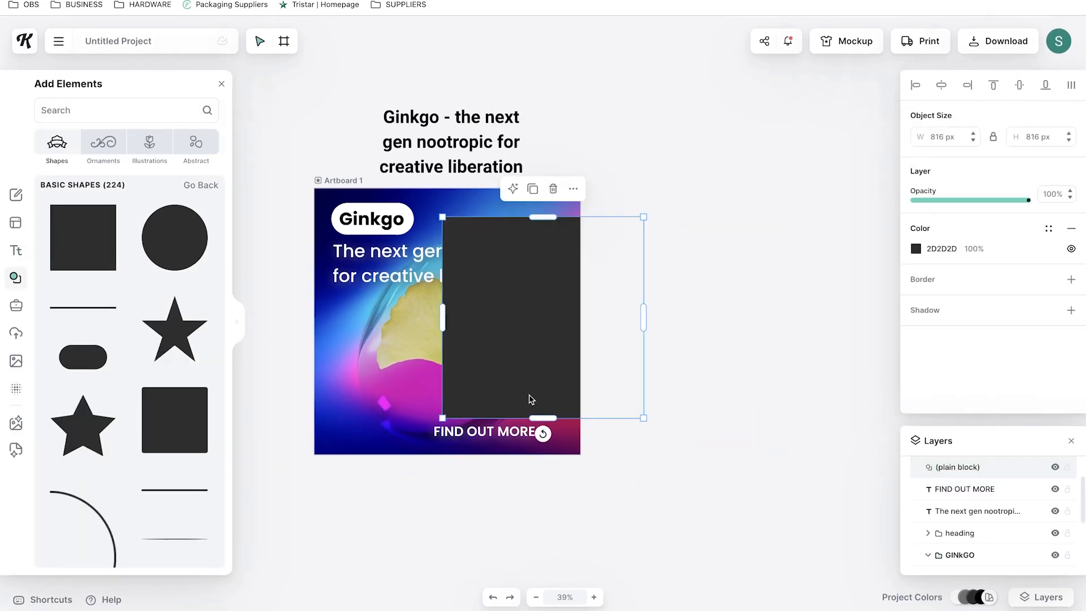
{"action": "left_click_drag", "start_coordinate": [551, 222], "coordinate": [548, 374]}
{"action": "left_click_drag", "start_coordinate": [643, 391], "coordinate": [542, 390]}
{"action": "left_click_drag", "start_coordinate": [492, 365], "coordinate": [559, 432]}
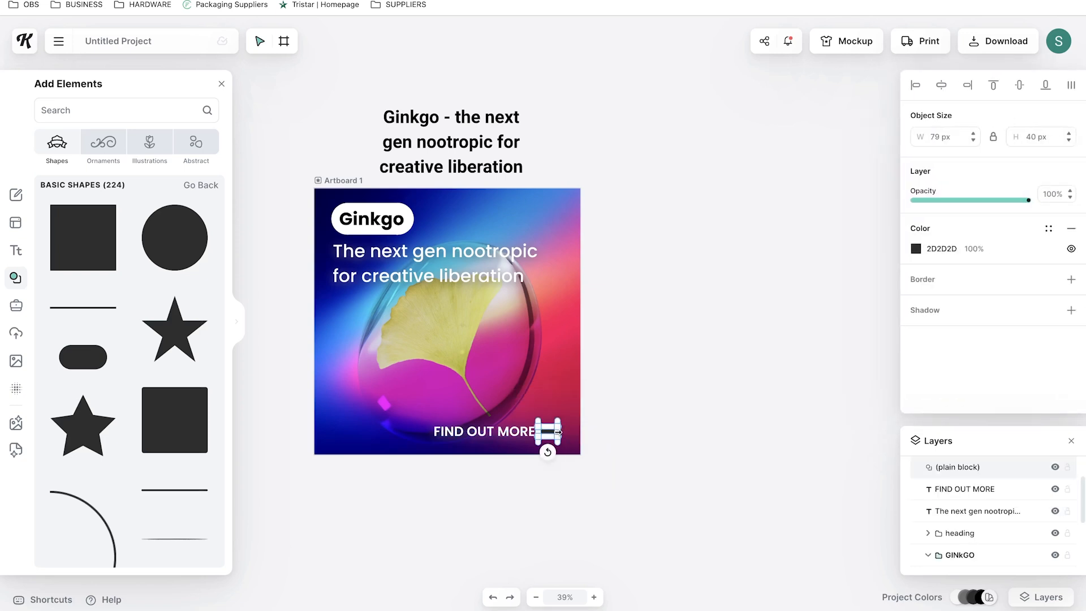
Color the bar white and place it just after the FIND OUT MORE text
{"action": "left_click", "coordinate": [916, 250]}
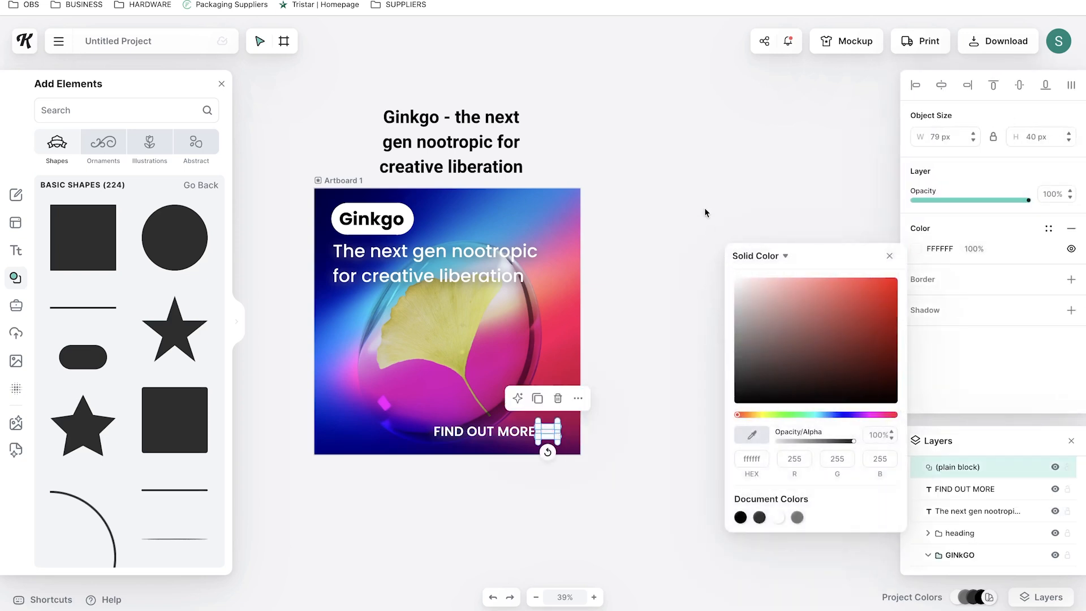
{"action": "left_click", "coordinate": [710, 234]}
{"action": "left_click_drag", "start_coordinate": [502, 437], "coordinate": [537, 432]}
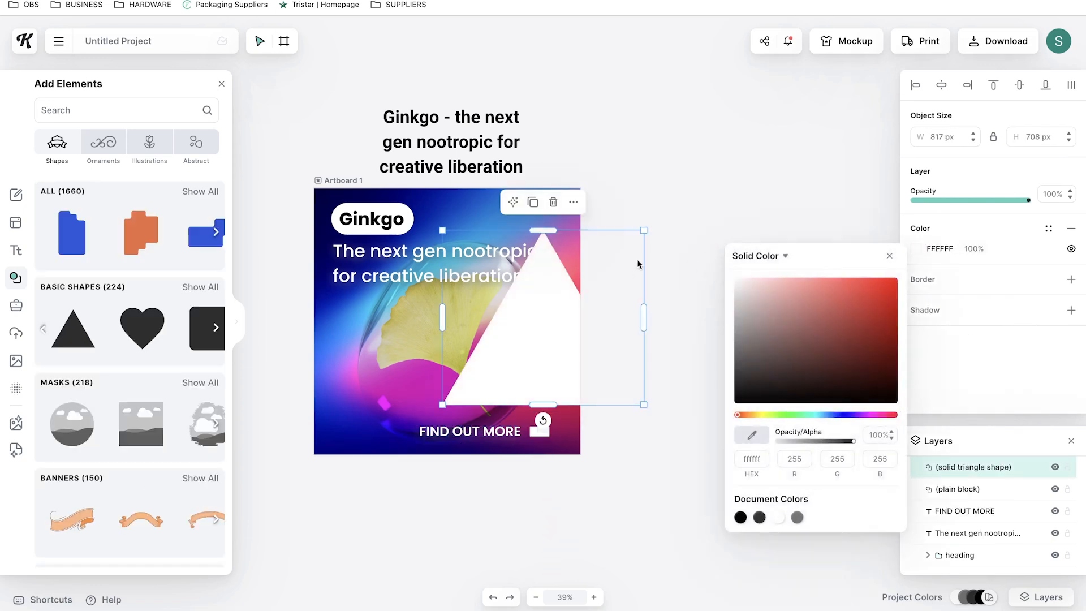
Add a white triangle shape and attach it to the bar's end to form an arrow
{"action": "left_click_drag", "start_coordinate": [644, 230], "coordinate": [477, 381]}
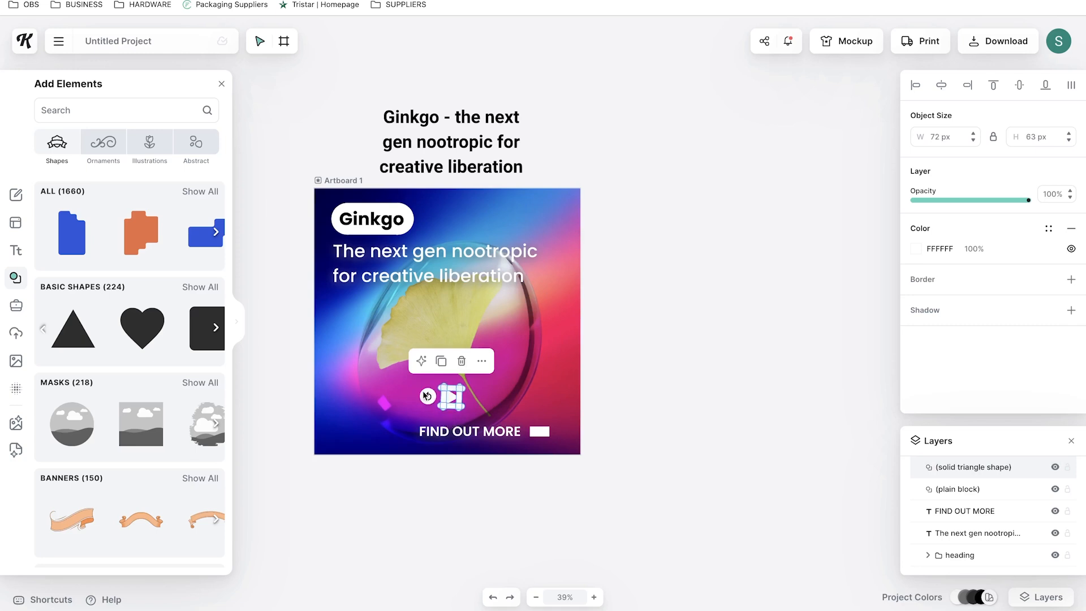
{"action": "left_click", "coordinate": [679, 373]}
{"action": "left_click_drag", "start_coordinate": [566, 430], "coordinate": [558, 435]}
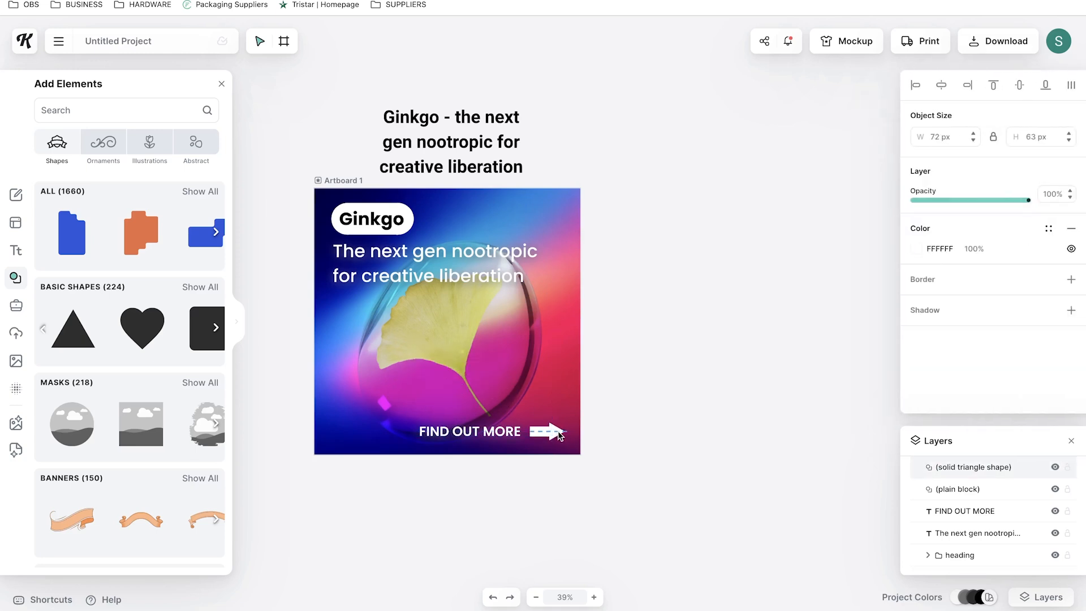
{"action": "left_click", "coordinate": [539, 432], "text": "shift"}
{"action": "scroll", "coordinate": [547, 457], "scroll_direction": "up", "scroll_amount": 5}
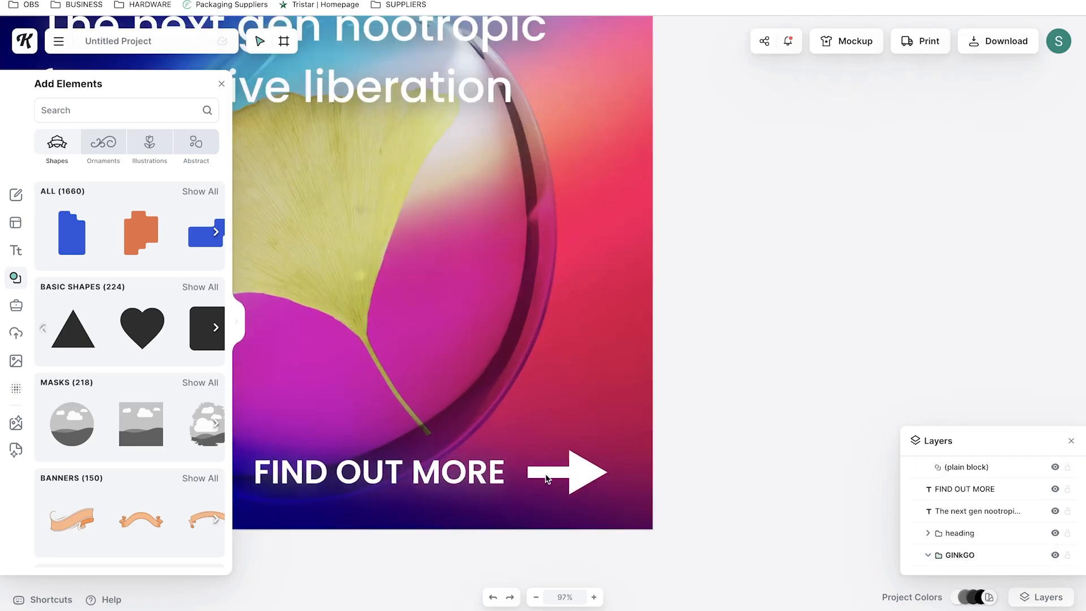
Align the arrow's bar with its triangle head at a closer zoom
{"action": "double_click", "coordinate": [546, 475]}
{"action": "scroll", "coordinate": [551, 473], "scroll_direction": "down", "scroll_amount": 2}
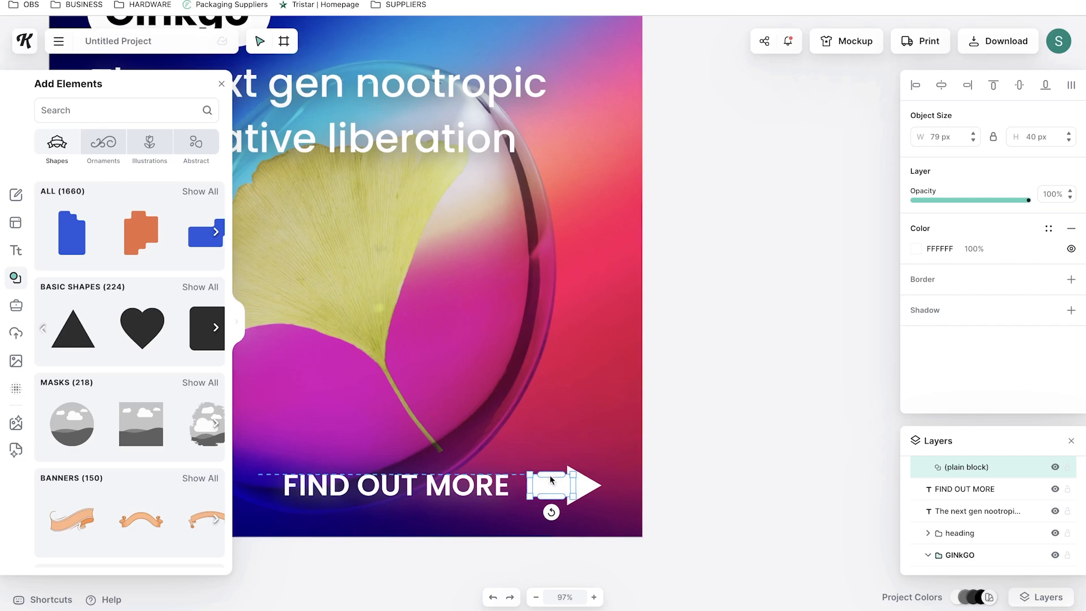
{"action": "left_click_drag", "start_coordinate": [551, 478], "coordinate": [551, 477]}
{"action": "left_click", "coordinate": [650, 451]}
{"action": "scroll", "coordinate": [647, 454], "scroll_direction": "down", "scroll_amount": 5}
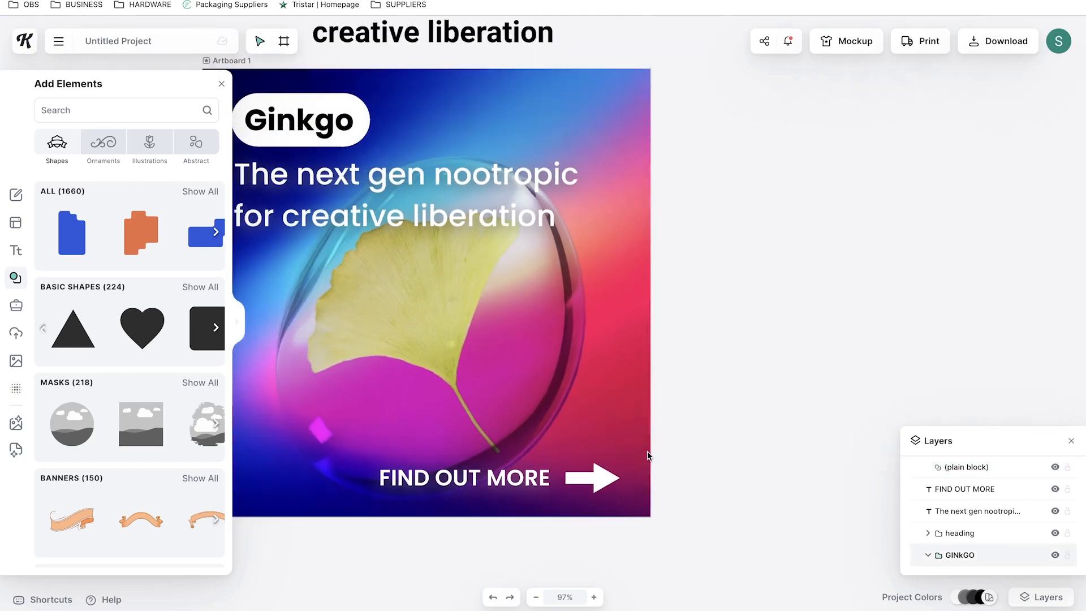
{"action": "scroll", "coordinate": [647, 456], "scroll_direction": "left", "scroll_amount": 2}
Paste a sparkle stars shape and place it left of the FIND OUT MORE text
{"action": "key", "text": "super+x"}
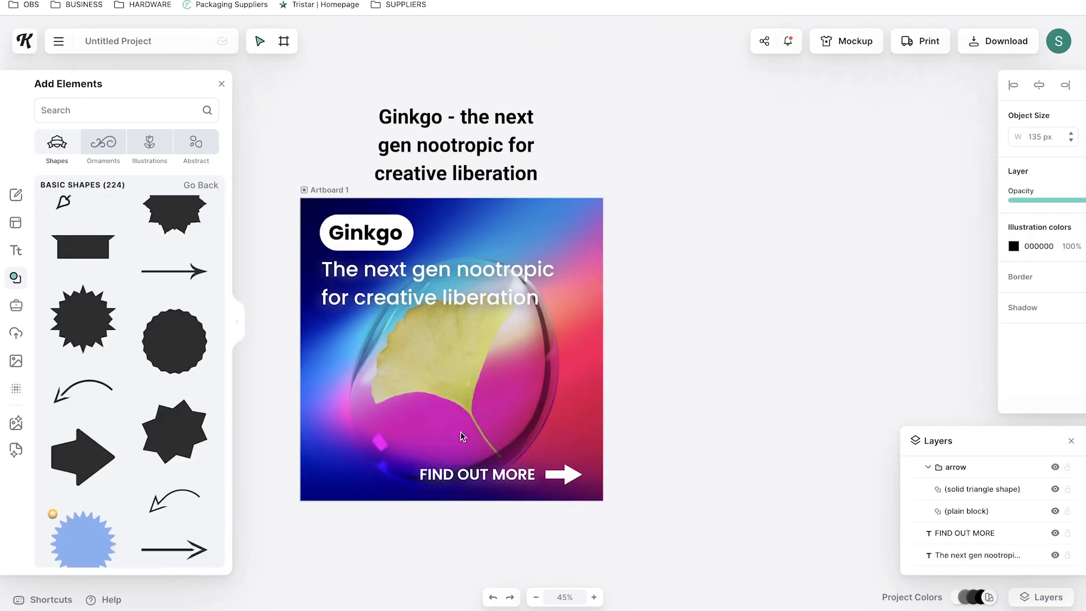
{"action": "key", "text": "super+v"}
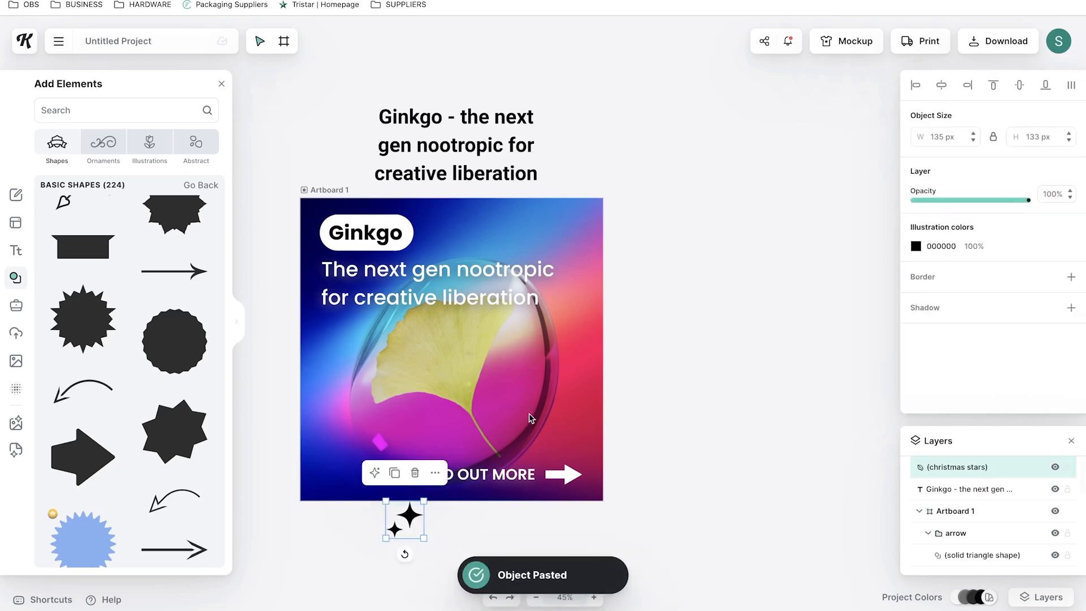
{"action": "left_click", "coordinate": [695, 396]}
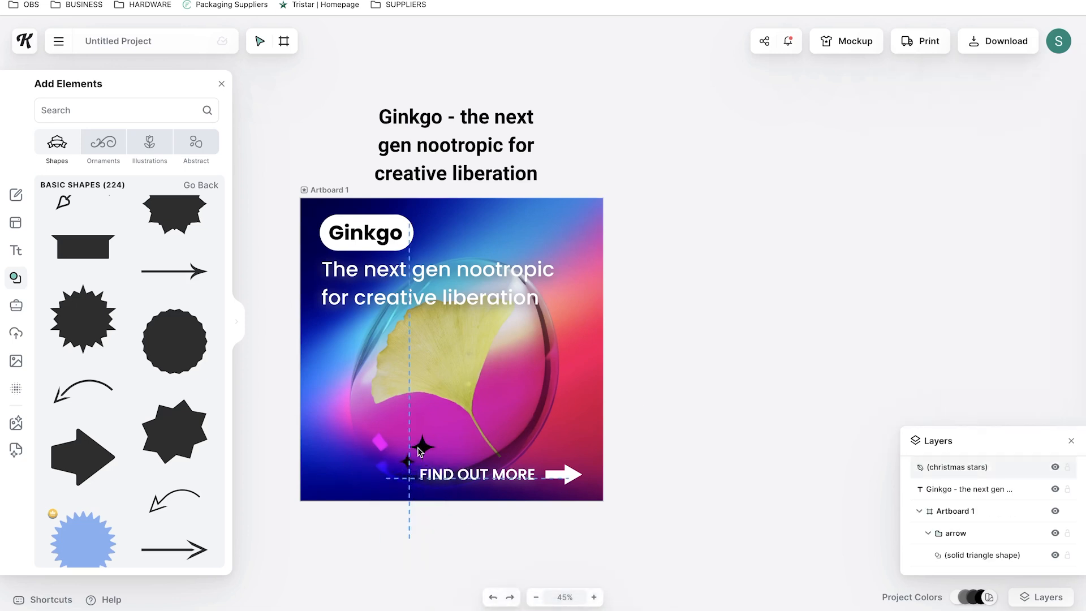
{"action": "left_click", "coordinate": [419, 451]}
Color the sparkle stars white
{"action": "left_click", "coordinate": [916, 246]}
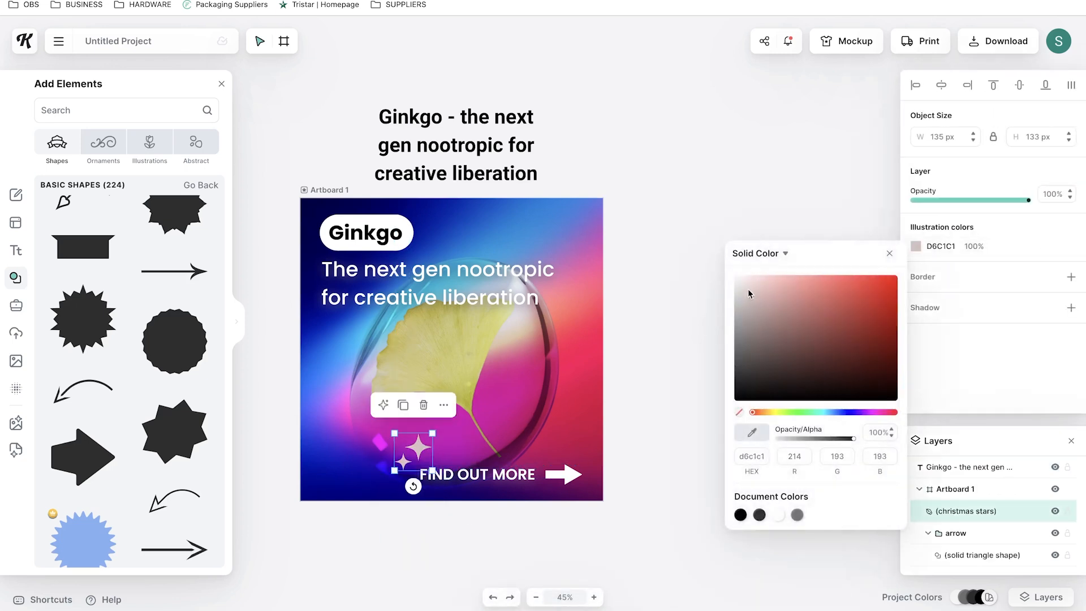
{"action": "left_click", "coordinate": [700, 207]}
{"action": "left_click_drag", "start_coordinate": [418, 447], "coordinate": [418, 449]}
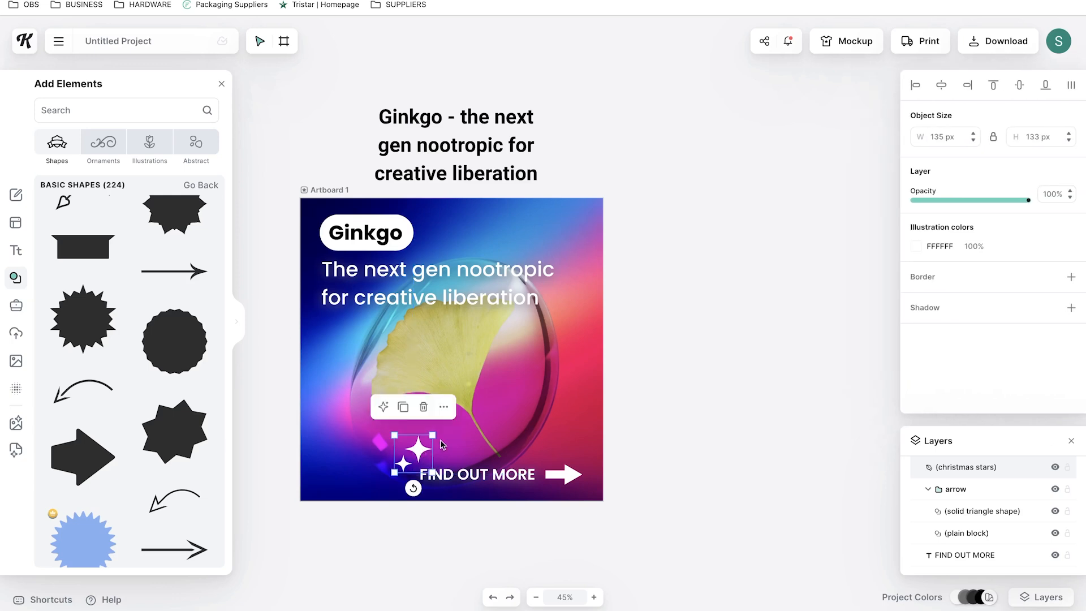
{"action": "left_click", "coordinate": [728, 270]}
Paste a bubble image and resize it toward the artboard's upper right corner
{"action": "left_click", "coordinate": [548, 392]}
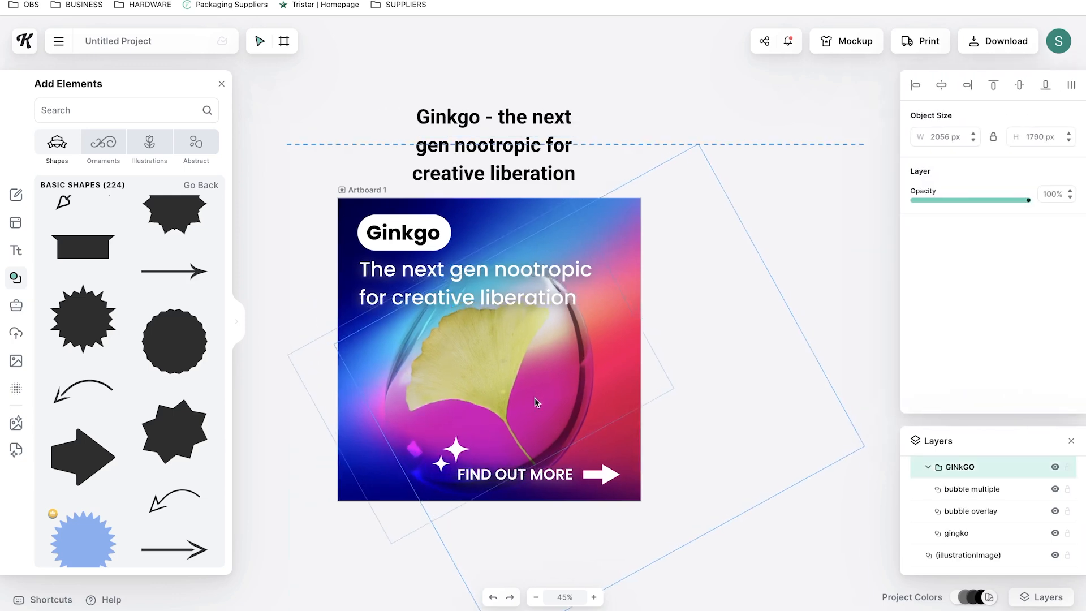
{"action": "left_click", "coordinate": [780, 102]}
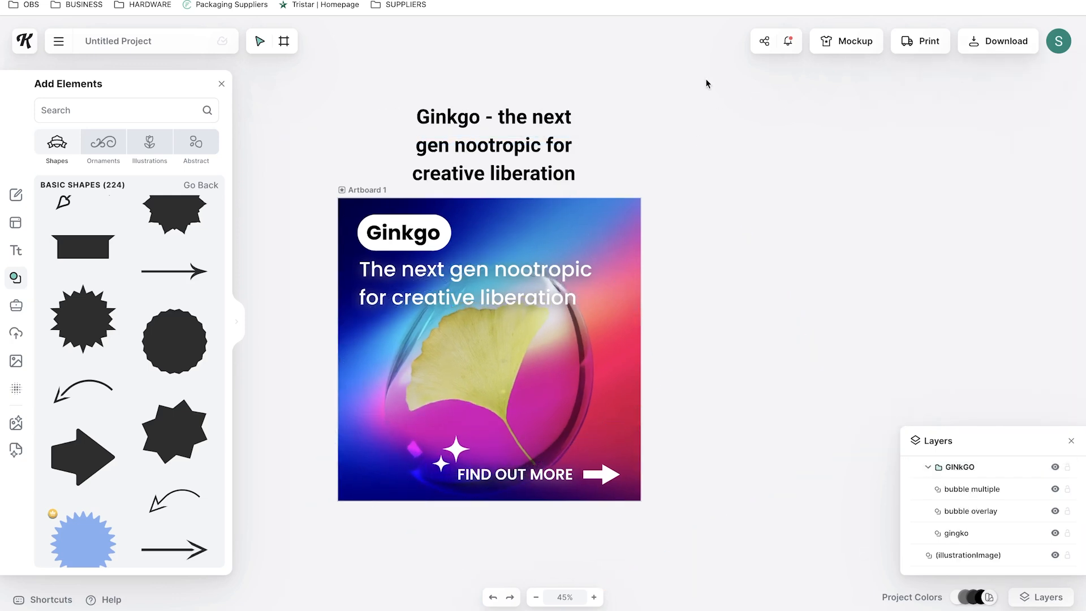
{"action": "left_click", "coordinate": [560, 364]}
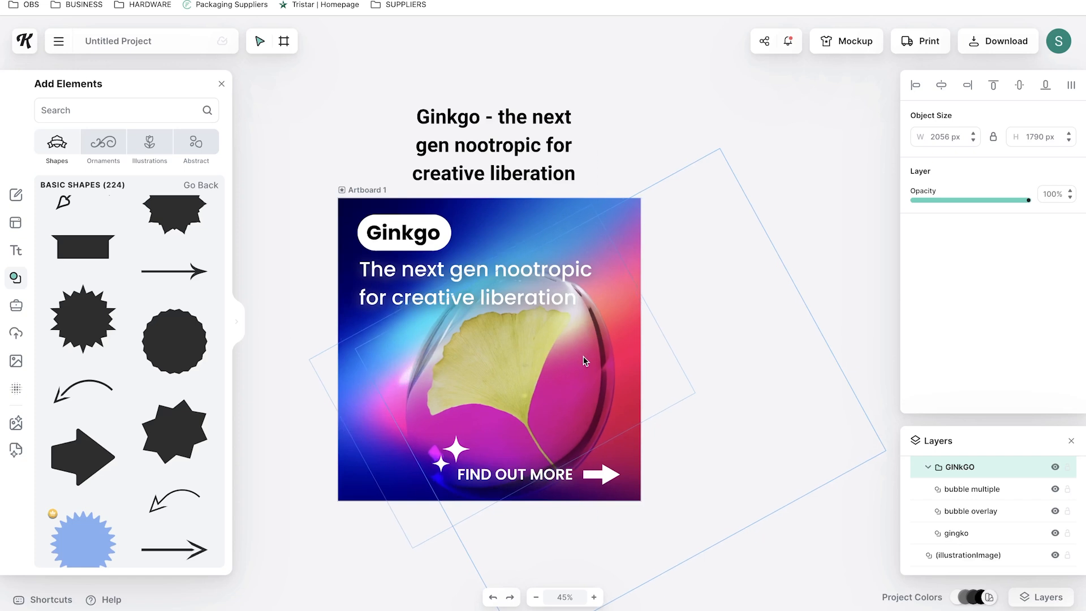
{"action": "key", "text": "ctrl+v"}
{"action": "left_click_drag", "start_coordinate": [977, 488], "coordinate": [982, 472]}
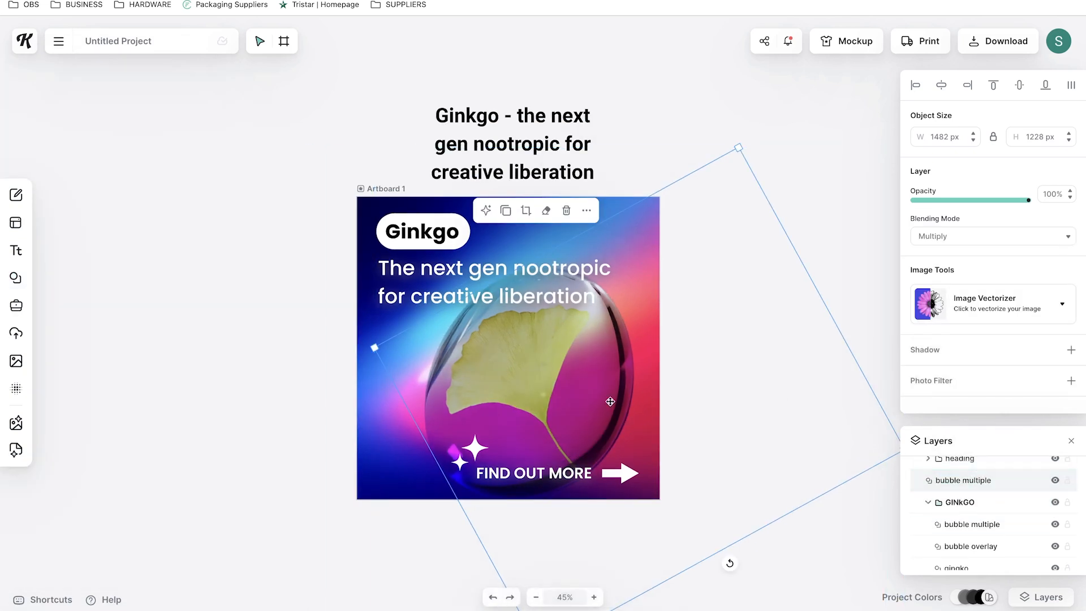
{"action": "left_click_drag", "start_coordinate": [576, 428], "coordinate": [702, 368]}
{"action": "left_click_drag", "start_coordinate": [864, 87], "coordinate": [699, 325]}
{"action": "left_click_drag", "start_coordinate": [686, 412], "coordinate": [670, 276]}
{"action": "left_click_drag", "start_coordinate": [649, 312], "coordinate": [654, 311]}
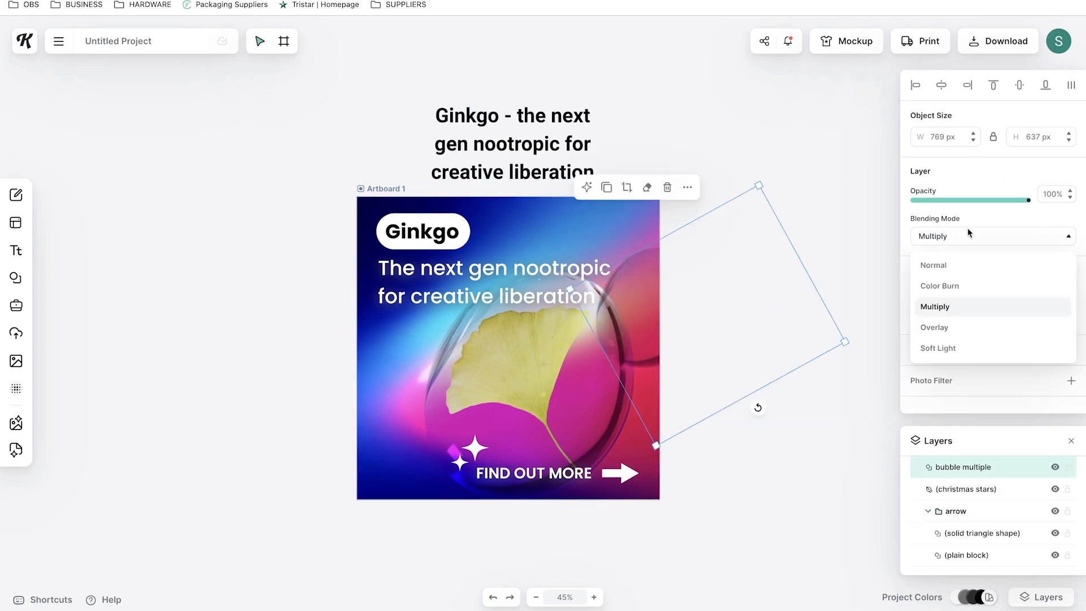
Set the bubble's blending mode to Overlay and nudge it upward
{"action": "left_click", "coordinate": [958, 322]}
{"action": "left_click_drag", "start_coordinate": [623, 324], "coordinate": [622, 291]}
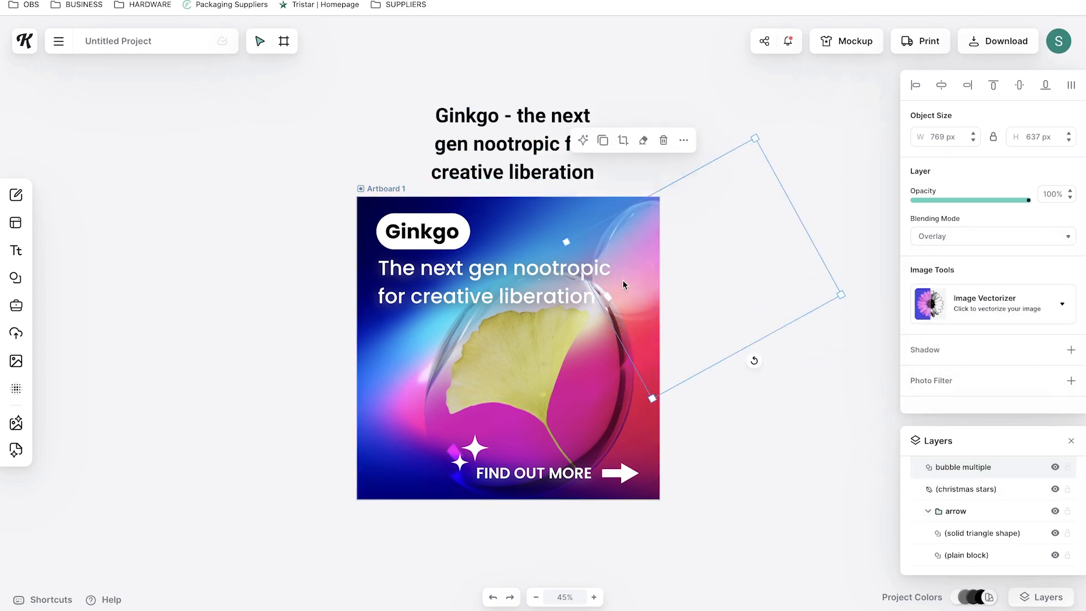
Paste a second overlay bubble and position it at the artboard's left edge
{"action": "key", "text": "ctrl+v"}
{"action": "left_click_drag", "start_coordinate": [713, 266], "coordinate": [276, 426]}
{"action": "left_click_drag", "start_coordinate": [382, 446], "coordinate": [378, 358]}
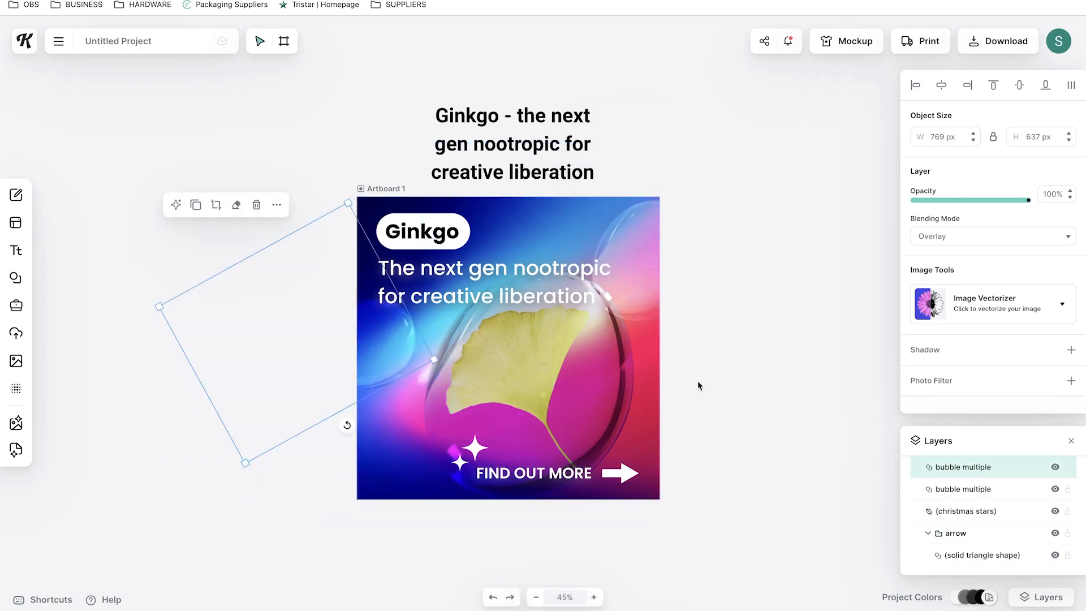
{"action": "left_click", "coordinate": [692, 393]}
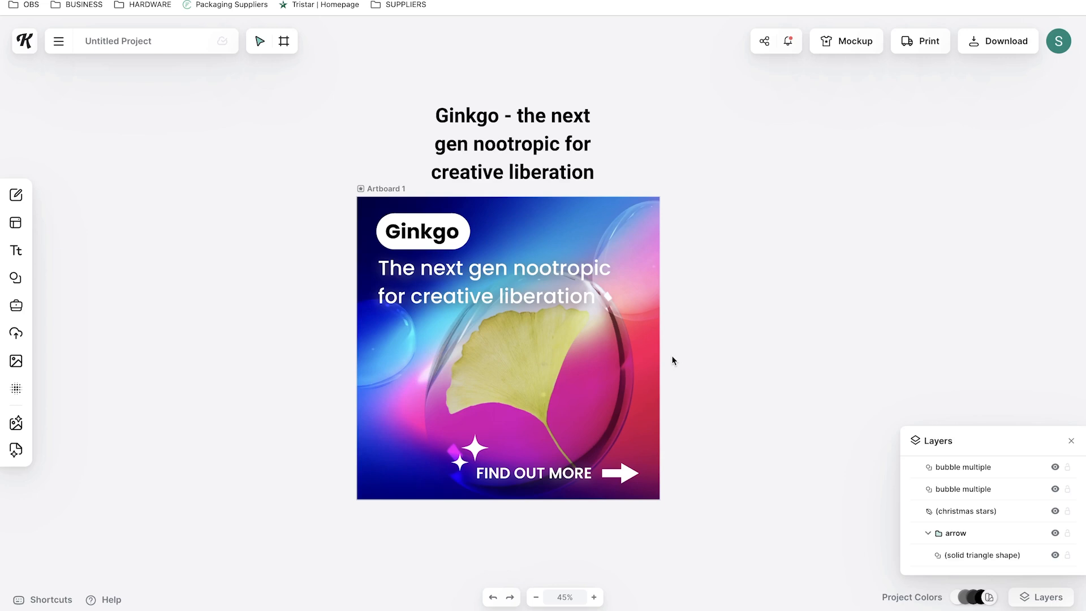
Draw a new artboard beside the design and set its size to the Instagram Post preset
{"action": "left_click_drag", "start_coordinate": [556, 275], "coordinate": [555, 278]}
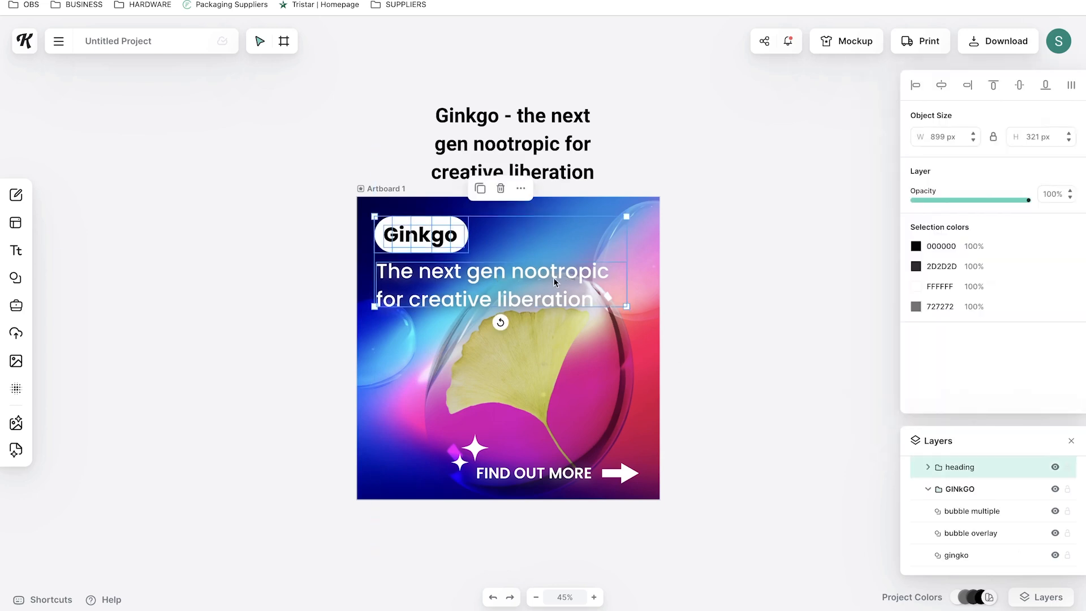
{"action": "left_click", "coordinate": [709, 247]}
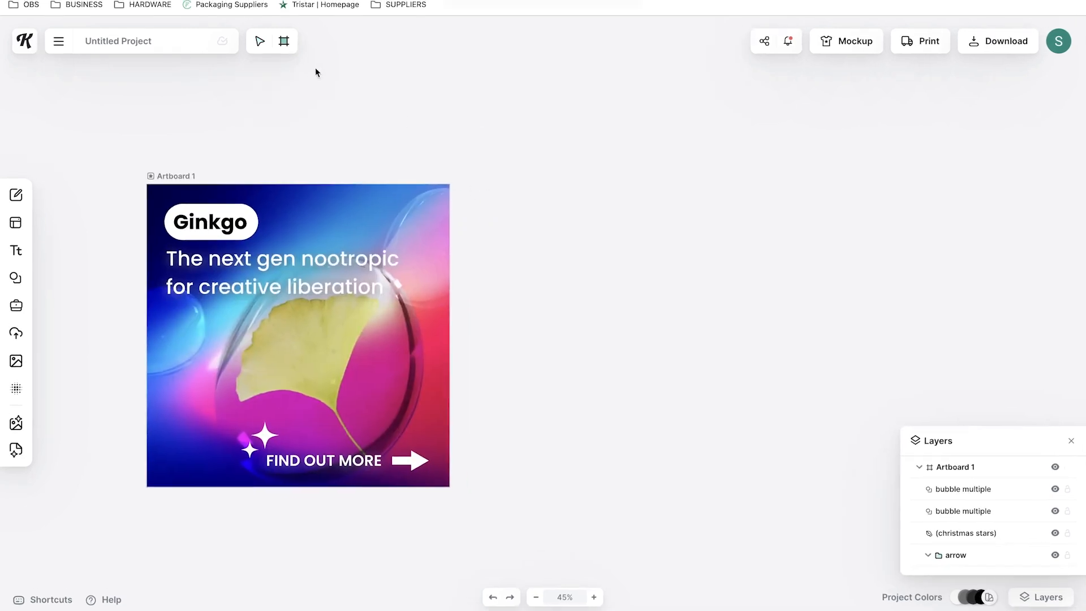
{"action": "left_click_drag", "start_coordinate": [546, 244], "coordinate": [666, 375]}
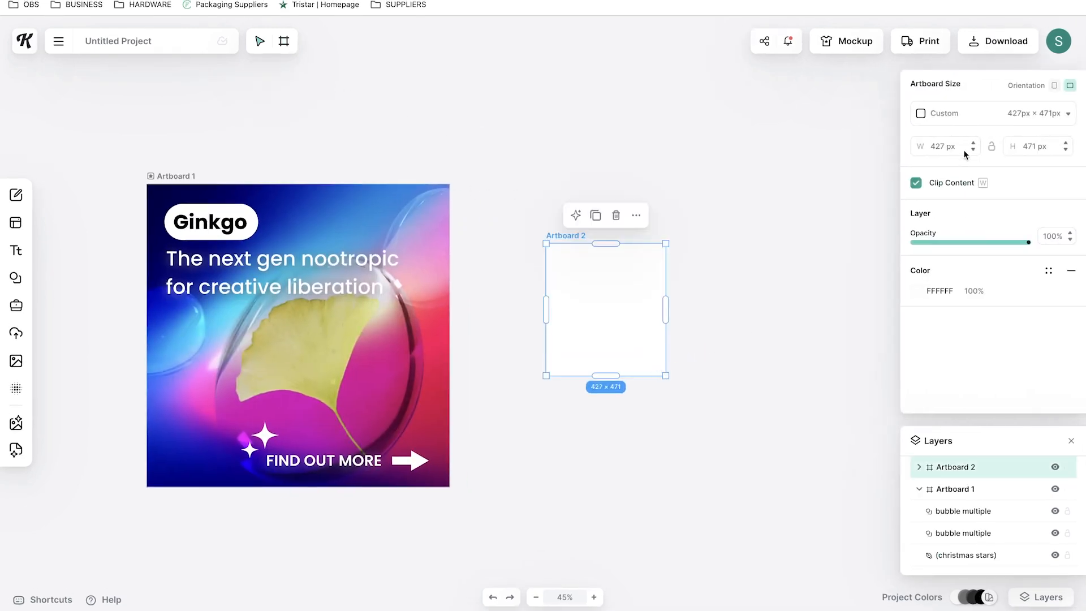
{"action": "left_click", "coordinate": [981, 116]}
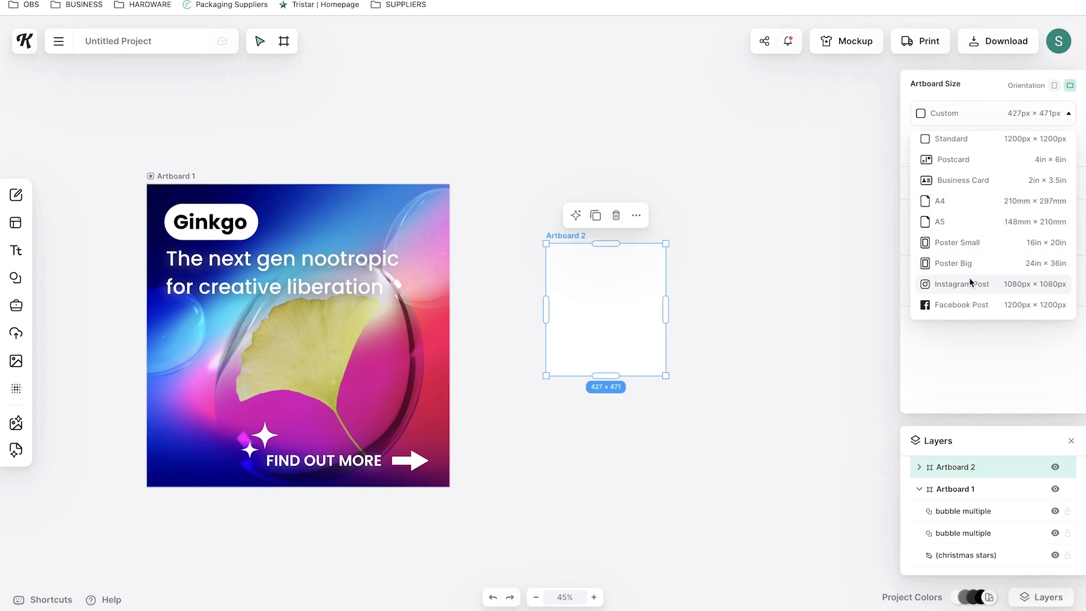
{"action": "left_click", "coordinate": [969, 280]}
Paste another copy of the bubble image and move it near the first artboard
{"action": "left_click_drag", "start_coordinate": [743, 329], "coordinate": [674, 264]}
{"action": "key", "text": "ctrl+v"}
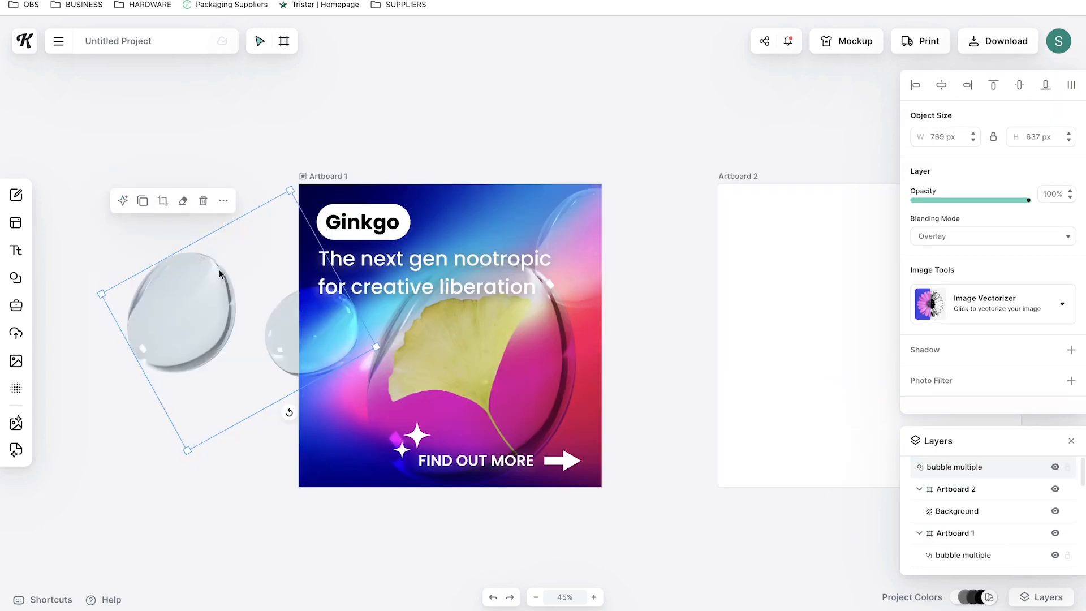
{"action": "left_click_drag", "start_coordinate": [649, 303], "coordinate": [668, 293]}
Duplicate Artboard 1's gradient background onto Artboard 2, rotating it about 136° and enlarging it to cover the artboard
{"action": "scroll", "coordinate": [971, 527], "scroll_direction": "down", "scroll_amount": 6}
{"action": "left_click", "coordinate": [1011, 537]}
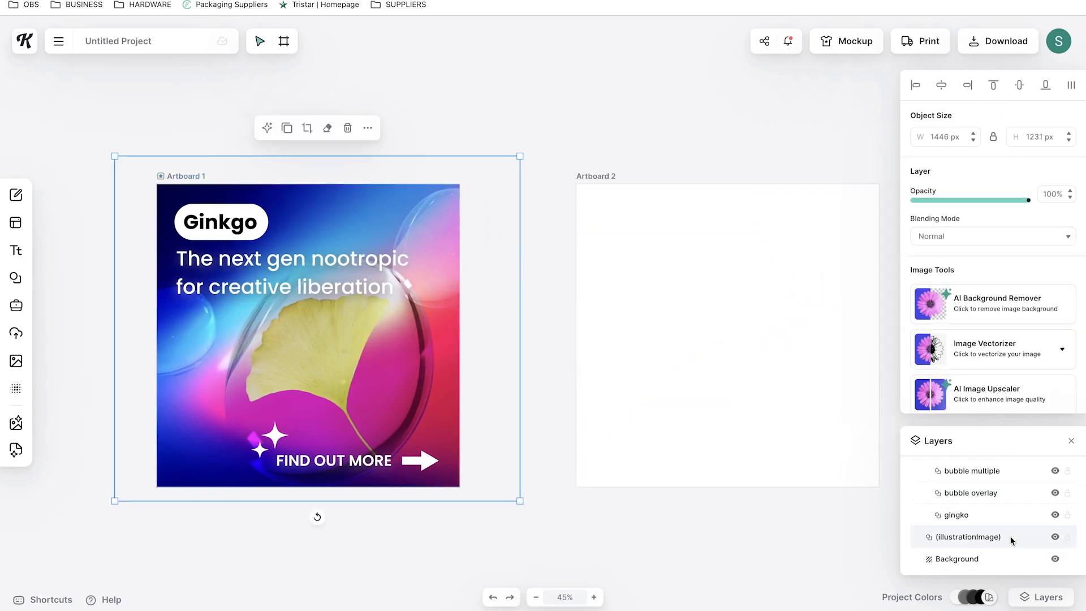
{"action": "left_click", "coordinate": [287, 128]}
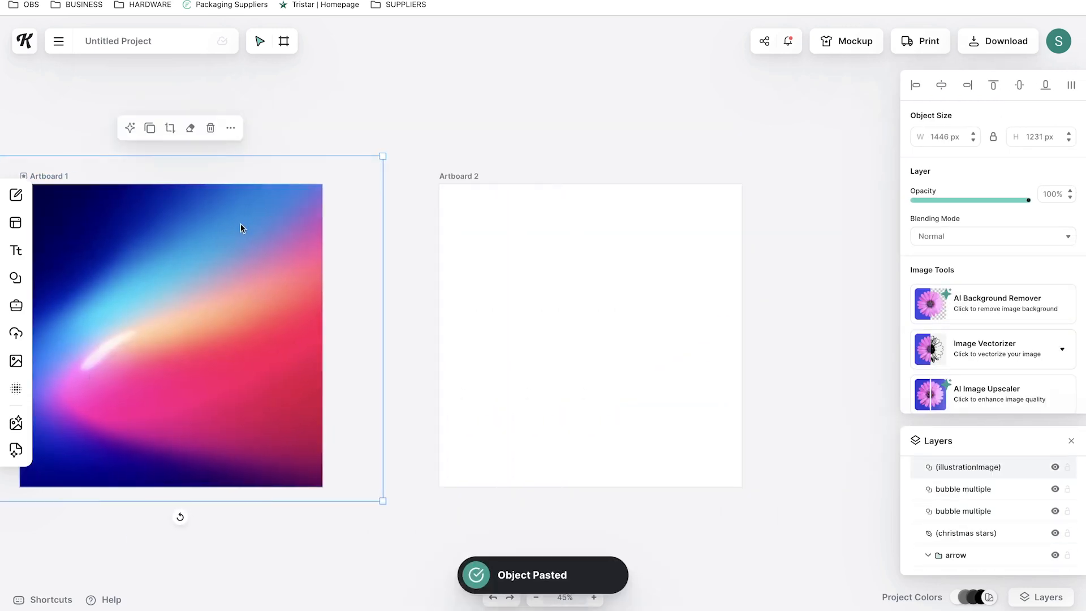
{"action": "left_click_drag", "start_coordinate": [191, 235], "coordinate": [599, 250]}
{"action": "scroll", "coordinate": [546, 188], "scroll_direction": "down", "scroll_amount": 2}
{"action": "left_click_drag", "start_coordinate": [547, 522], "coordinate": [497, 251]}
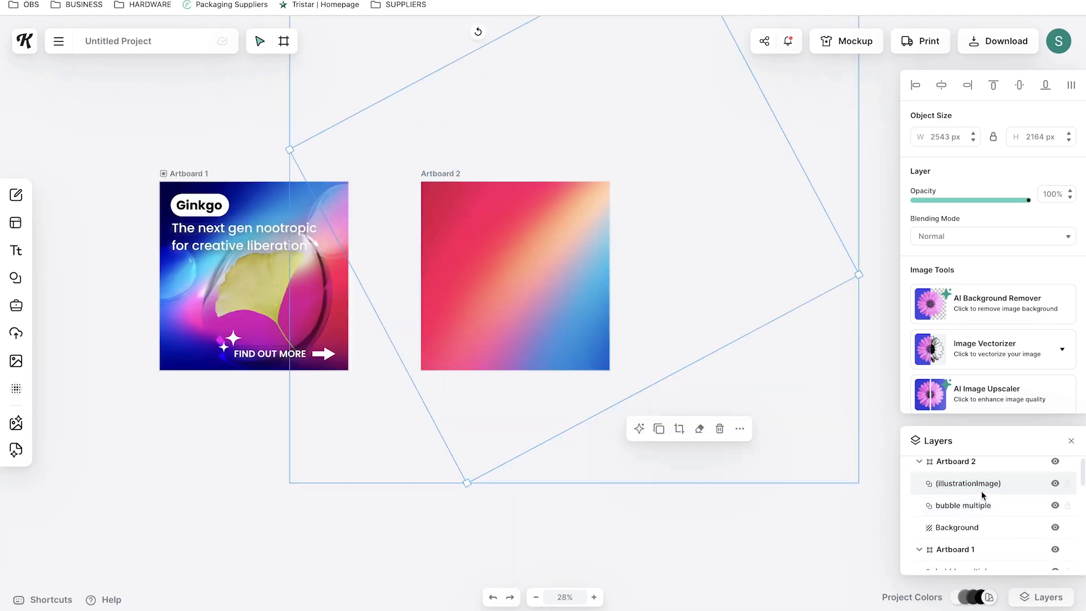
{"action": "left_click_drag", "start_coordinate": [982, 496], "coordinate": [950, 509]}
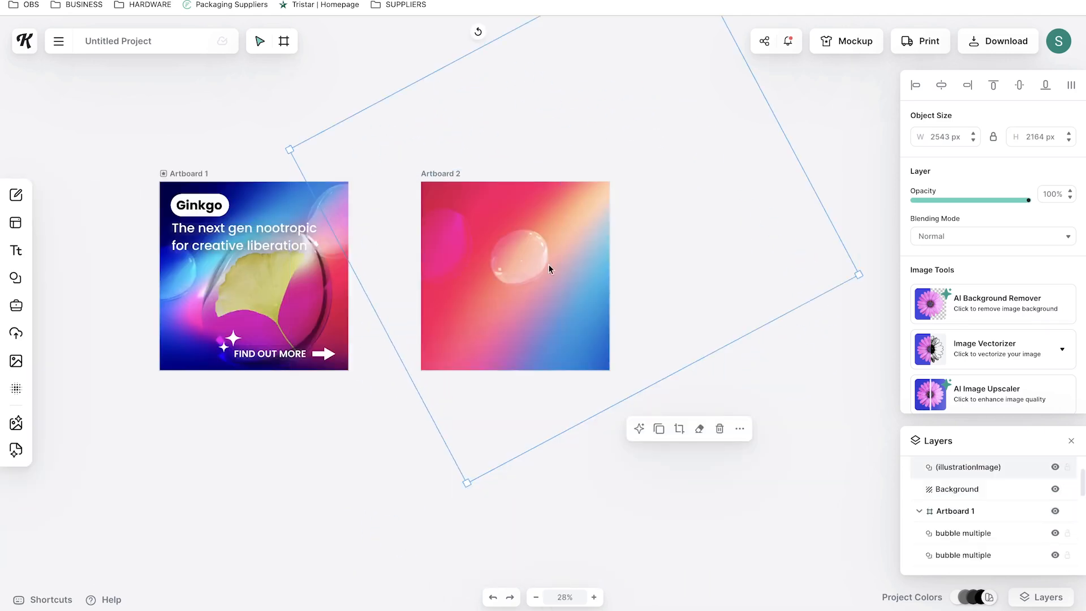
Enlarge the overlay bubble to about 1815 px and centre it over Artboard 2
{"action": "left_click", "coordinate": [483, 255]}
{"action": "left_click_drag", "start_coordinate": [560, 267], "coordinate": [710, 345]}
{"action": "left_click_drag", "start_coordinate": [479, 252], "coordinate": [513, 275]}
{"action": "left_click_drag", "start_coordinate": [746, 318], "coordinate": [820, 330]}
{"action": "left_click_drag", "start_coordinate": [535, 291], "coordinate": [519, 284]}
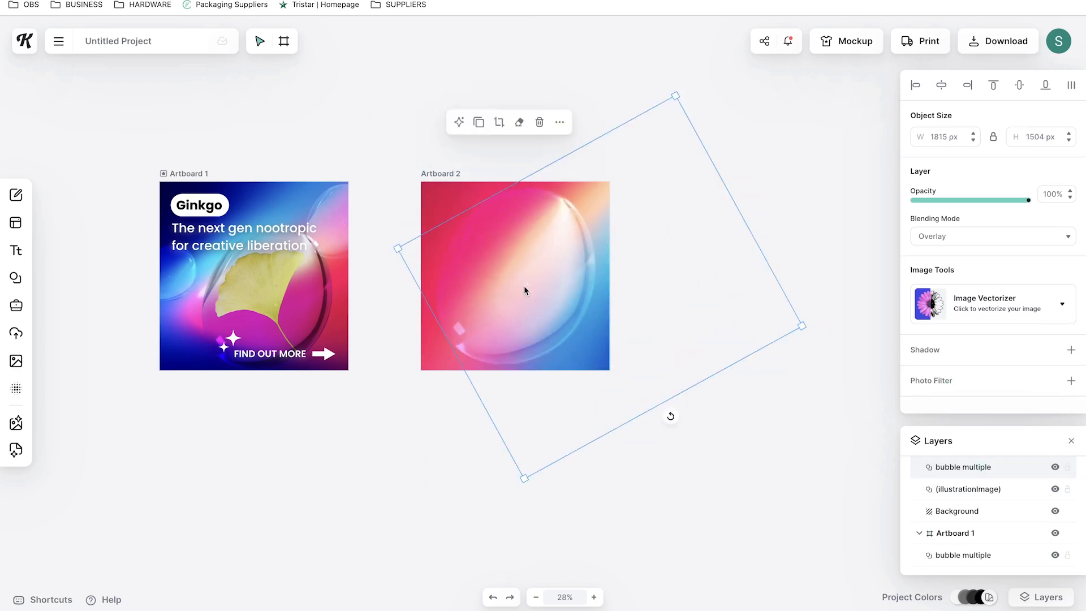
Paste a copy of the Ginkgo label onto the top of Artboard 2 and set its text size to 52
{"action": "left_click", "coordinate": [384, 290]}
{"action": "left_click", "coordinate": [207, 208]}
{"action": "key", "text": "ctrl+v"}
{"action": "left_click_drag", "start_coordinate": [207, 208], "coordinate": [519, 224]}
{"action": "double_click", "coordinate": [531, 209]}
{"action": "double_click", "coordinate": [533, 208]}
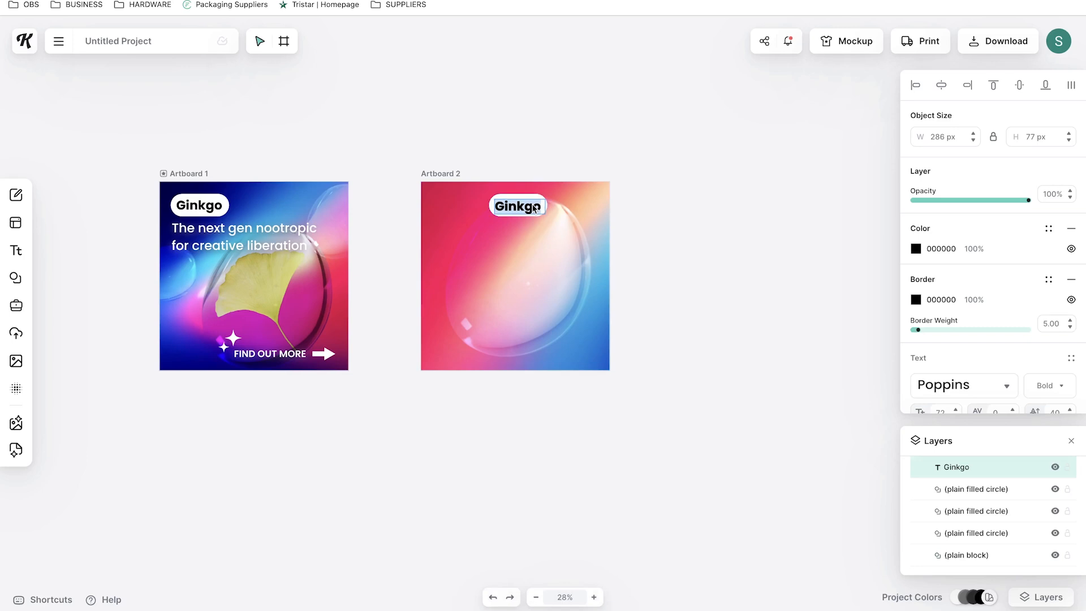
{"action": "scroll", "coordinate": [942, 381], "scroll_direction": "down", "scroll_amount": 1}
{"action": "left_click", "coordinate": [942, 382]}
{"action": "type", "text": "52"}
{"action": "key", "text": "Return"}
Move the label copy to the bottom of Artboard 2, relabel it BENEFIT 1, and add an Improved Circulation heading
{"action": "left_click", "coordinate": [695, 151]}
{"action": "left_click_drag", "start_coordinate": [520, 207], "coordinate": [517, 351]}
{"action": "double_click", "coordinate": [520, 209]}
{"action": "left_click", "coordinate": [510, 208]}
{"action": "left_click", "coordinate": [687, 150]}
{"action": "left_click", "coordinate": [528, 234]}
Add a sample paragraph below the heading on Artboard 2, set in Poppins and centre-aligned
{"action": "left_click", "coordinate": [16, 250]}
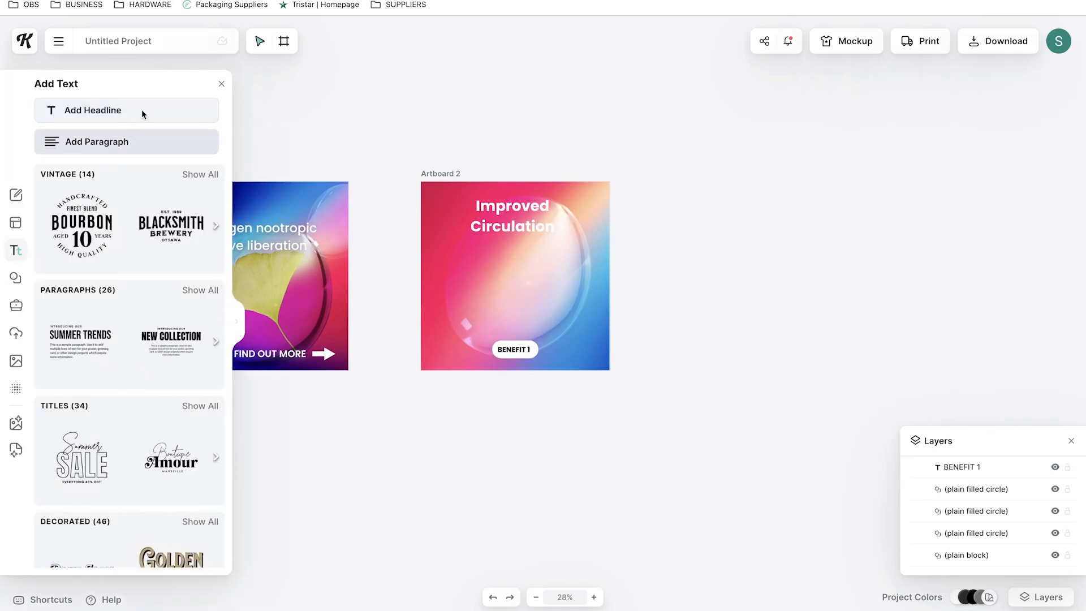
{"action": "left_click", "coordinate": [136, 145]}
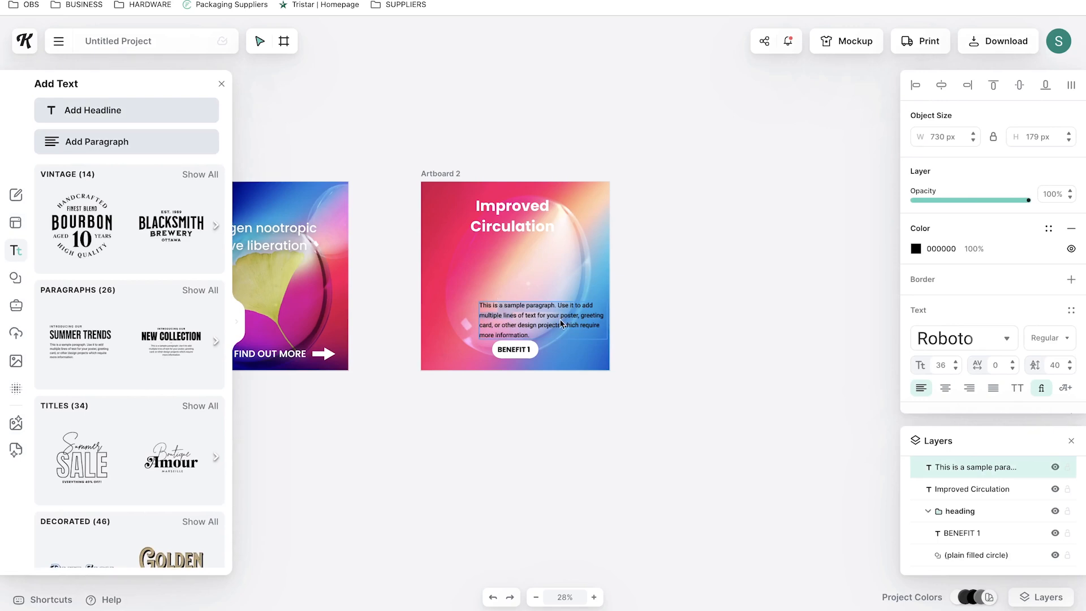
{"action": "left_click", "coordinate": [221, 84]}
{"action": "left_click_drag", "start_coordinate": [568, 312], "coordinate": [539, 274]}
{"action": "left_click", "coordinate": [965, 339]}
{"action": "left_click", "coordinate": [850, 338]}
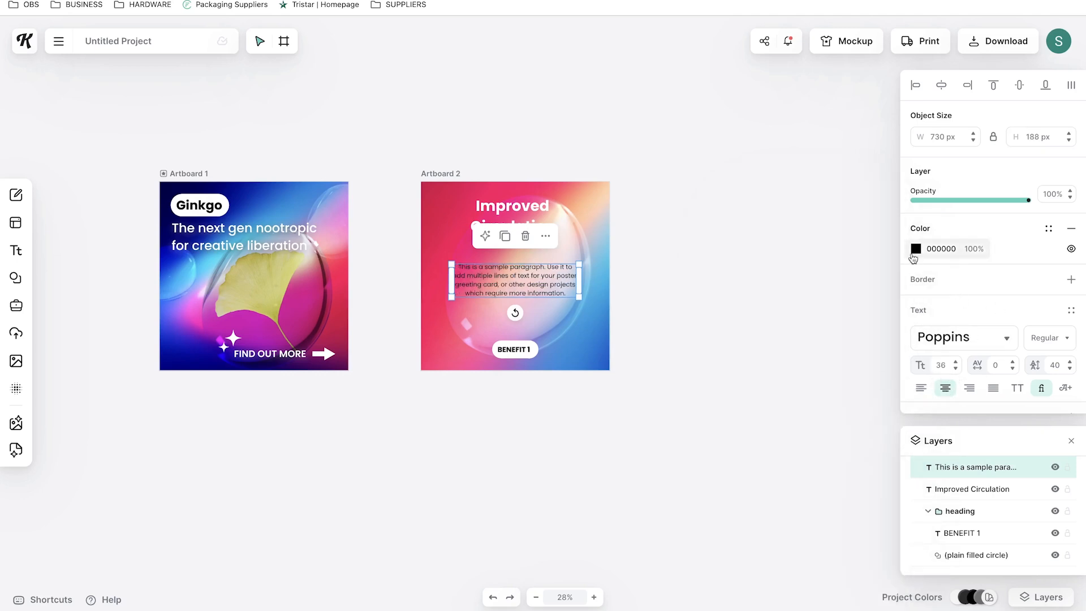
Set the paragraph's text colour to white (FFFFFF) with a white border of weight 0
{"action": "left_click", "coordinate": [916, 249]}
{"action": "left_click_drag", "start_coordinate": [800, 308], "coordinate": [687, 256]}
{"action": "left_click", "coordinate": [973, 287]}
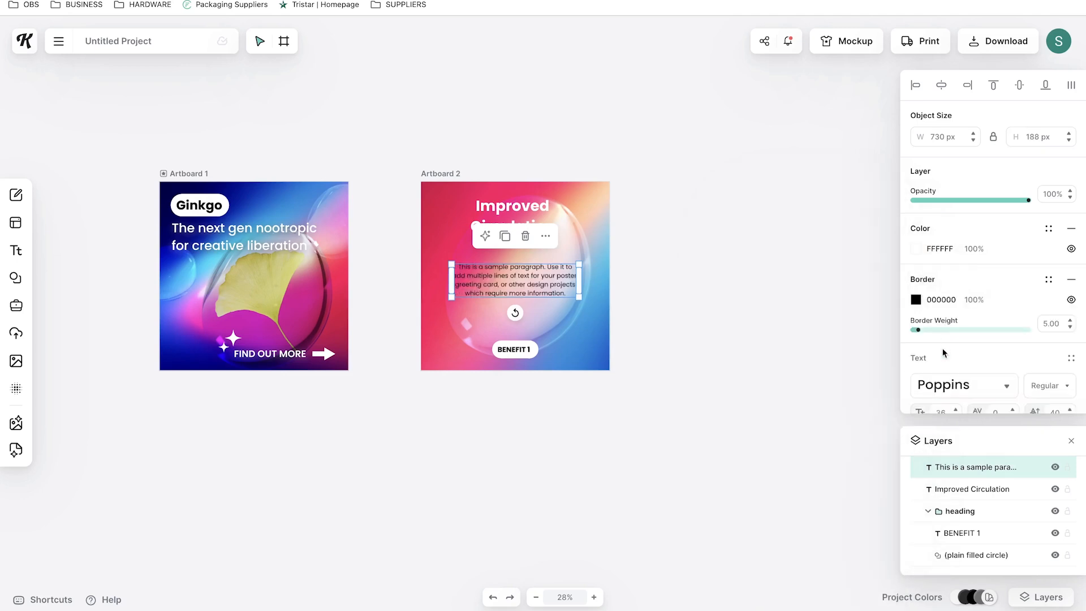
{"action": "scroll", "coordinate": [943, 350], "scroll_direction": "down", "scroll_amount": 1}
{"action": "left_click", "coordinate": [916, 242]}
{"action": "left_click", "coordinate": [747, 295]}
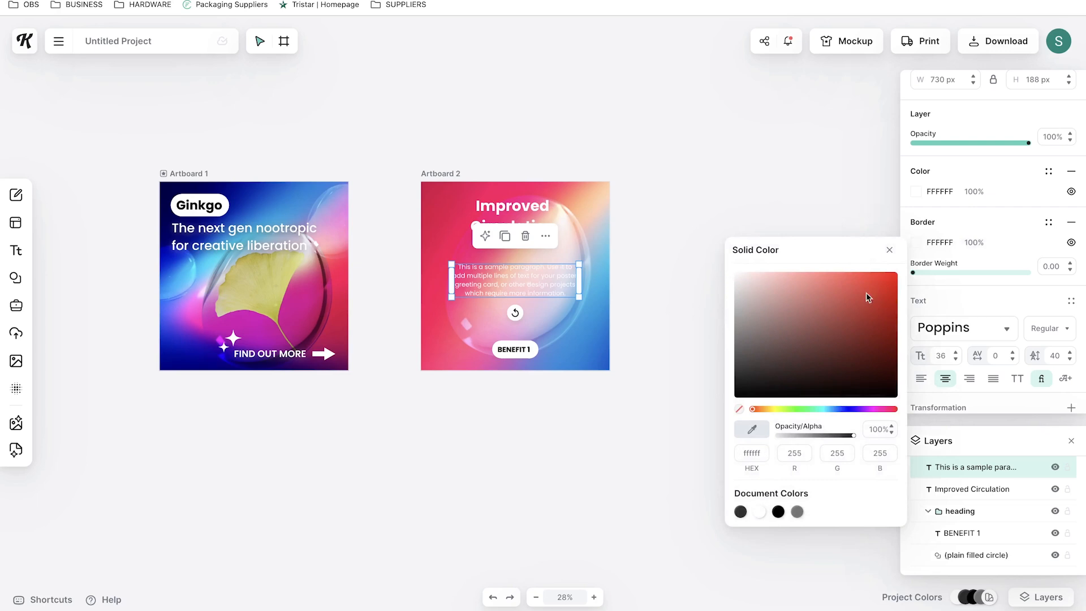
Set the benefit paragraph to Medium weight and size 52, then nudge it slightly down under the heading
{"action": "scroll", "coordinate": [1004, 324], "scroll_direction": "down", "scroll_amount": 2}
{"action": "left_click", "coordinate": [1067, 300]}
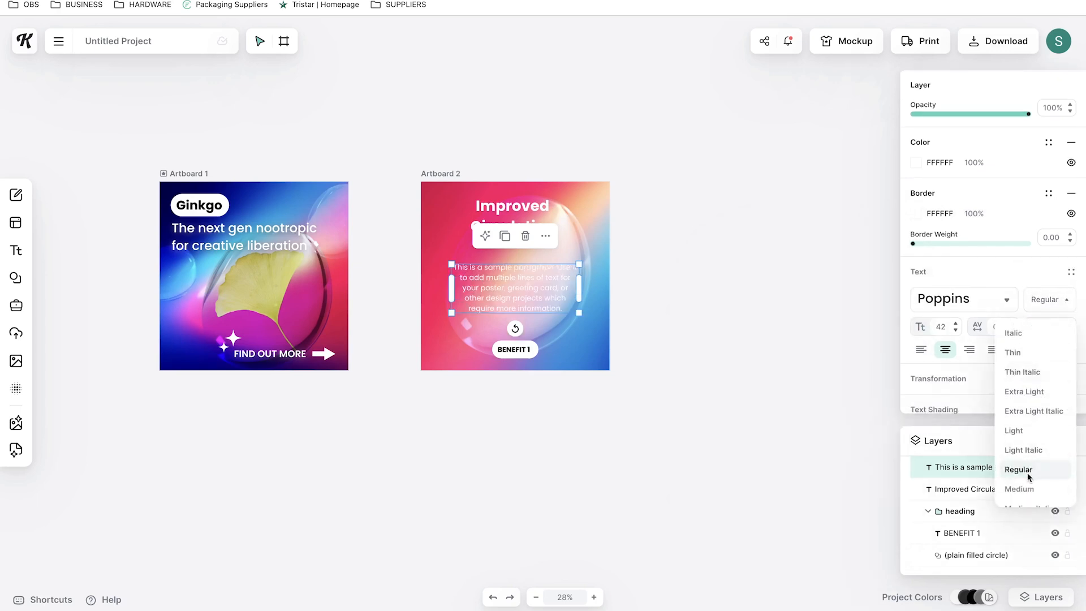
{"action": "left_click", "coordinate": [684, 322]}
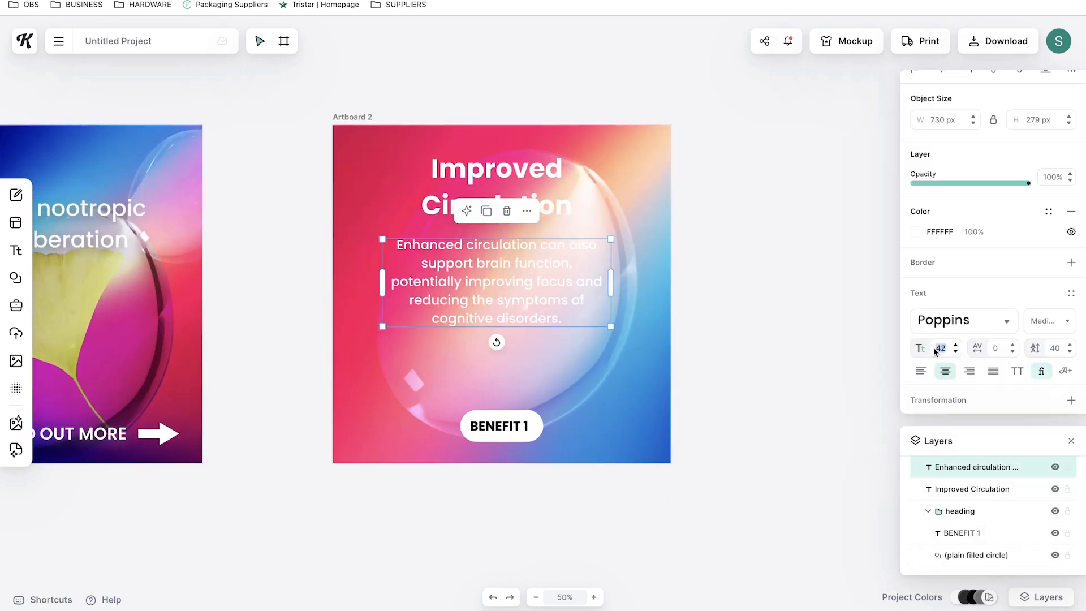
{"action": "type", "text": "52"}
{"action": "left_click", "coordinate": [793, 351]}
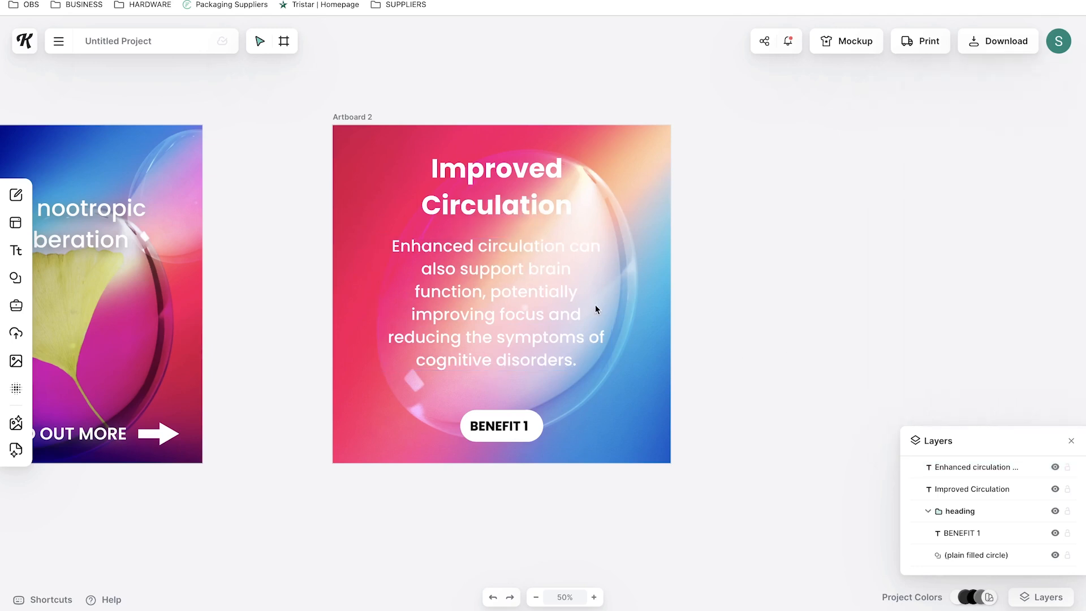
{"action": "left_click_drag", "start_coordinate": [568, 253], "coordinate": [568, 260]}
Resize the new Artboard 4 to 1080 × 1920 px
{"action": "left_click", "coordinate": [806, 233]}
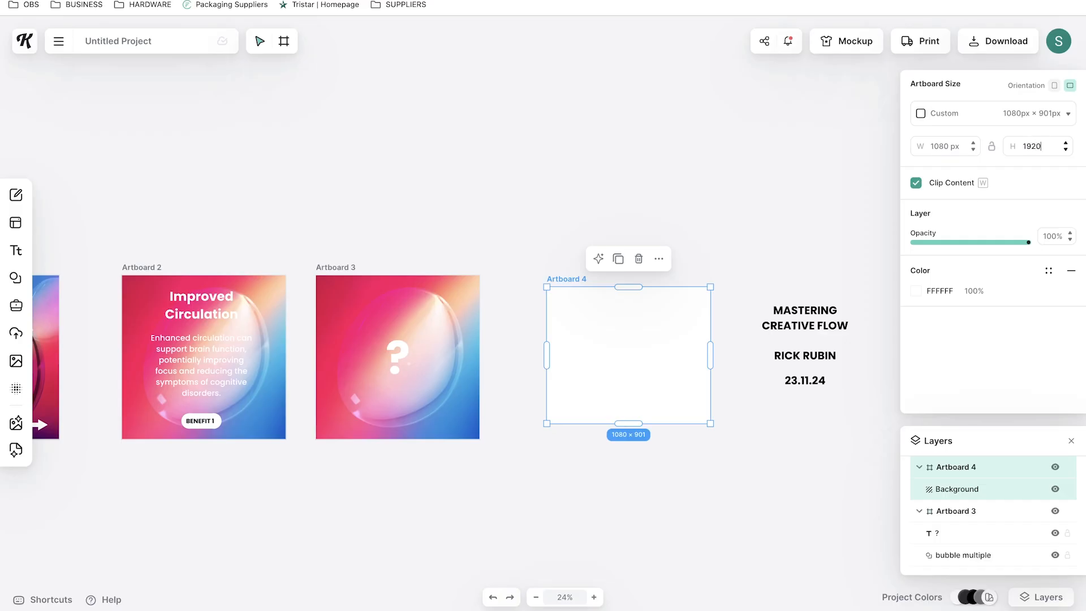
{"action": "key", "text": "Return"}
{"action": "scroll", "coordinate": [661, 250], "scroll_direction": "down", "scroll_amount": 1}
{"action": "left_click_drag", "start_coordinate": [609, 373], "coordinate": [604, 304]}
{"action": "left_click", "coordinate": [754, 211]}
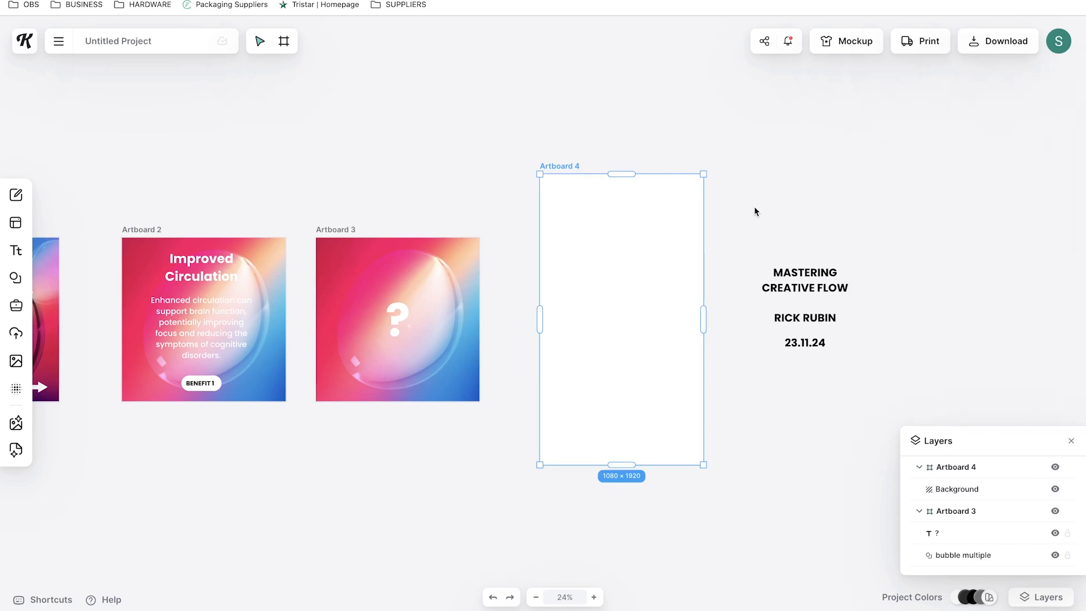
Duplicate Artboard 2's gradient image onto Artboard 4 and enlarge it to fill the tall artboard
{"action": "left_click", "coordinate": [378, 144]}
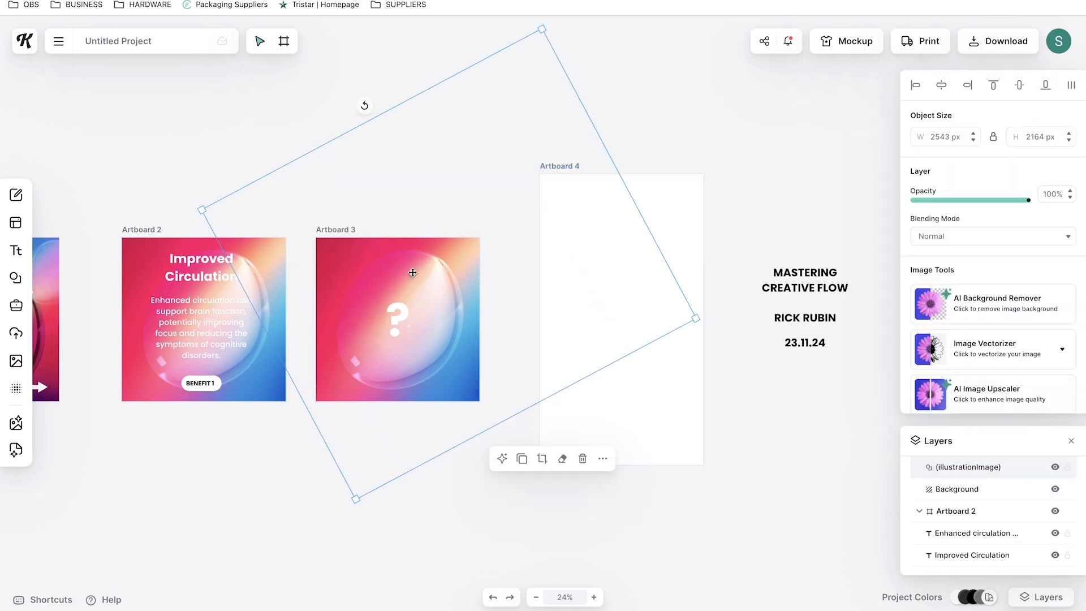
{"action": "left_click", "coordinate": [522, 458]}
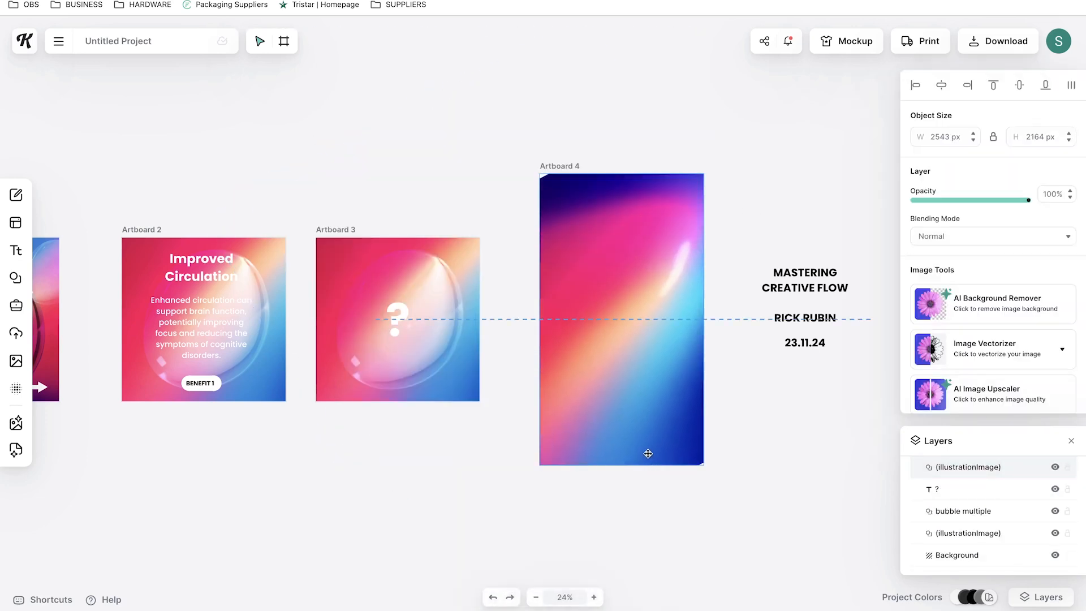
{"action": "left_click_drag", "start_coordinate": [380, 268], "coordinate": [12, 202]}
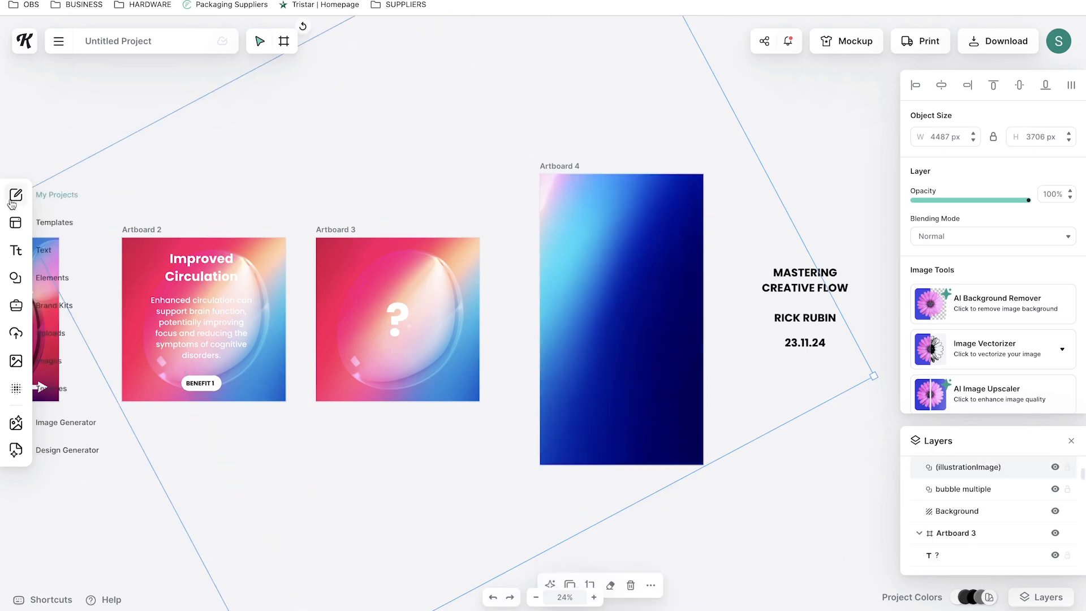
{"action": "left_click_drag", "start_coordinate": [659, 426], "coordinate": [663, 449]}
{"action": "mouse_move", "coordinate": [999, 474]}
{"action": "left_mouse_down"}
{"action": "mouse_move", "coordinate": [996, 507]}
{"action": "mouse_move", "coordinate": [996, 496]}
{"action": "left_mouse_up"}
{"action": "left_click", "coordinate": [1001, 473]}
{"action": "left_click_drag", "start_coordinate": [598, 440], "coordinate": [567, 517]}
Move the MASTERING CREATIVE FLOW, RICK RUBIN and date texts onto Artboard 4 and colour them white
{"action": "left_click_drag", "start_coordinate": [570, 376], "coordinate": [706, 273]}
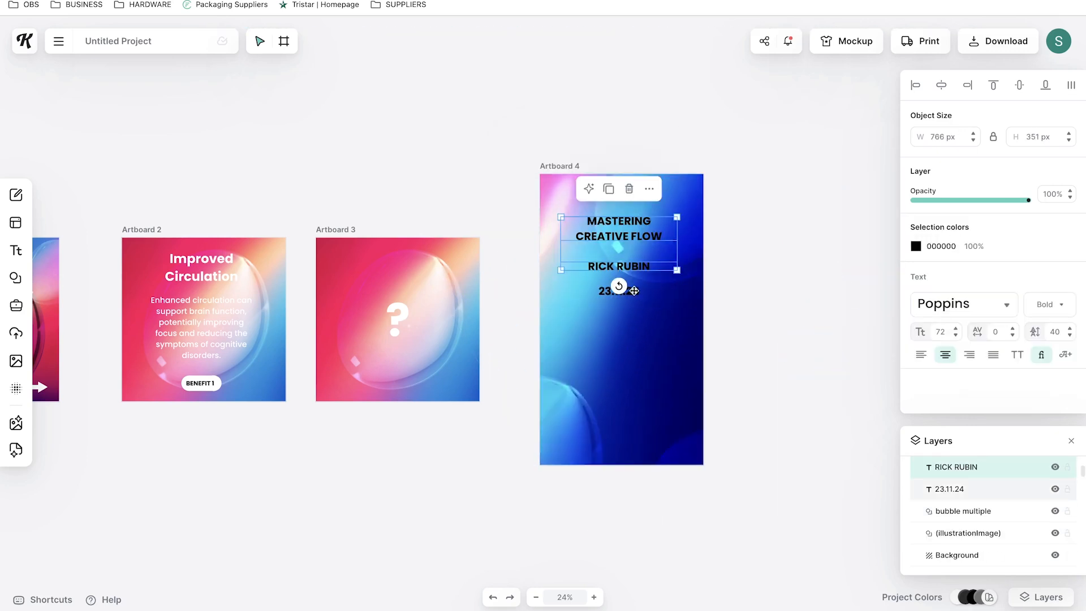
{"action": "left_click", "coordinate": [916, 250]}
{"action": "left_click_drag", "start_coordinate": [752, 295], "coordinate": [711, 259]}
{"action": "left_click", "coordinate": [811, 140]}
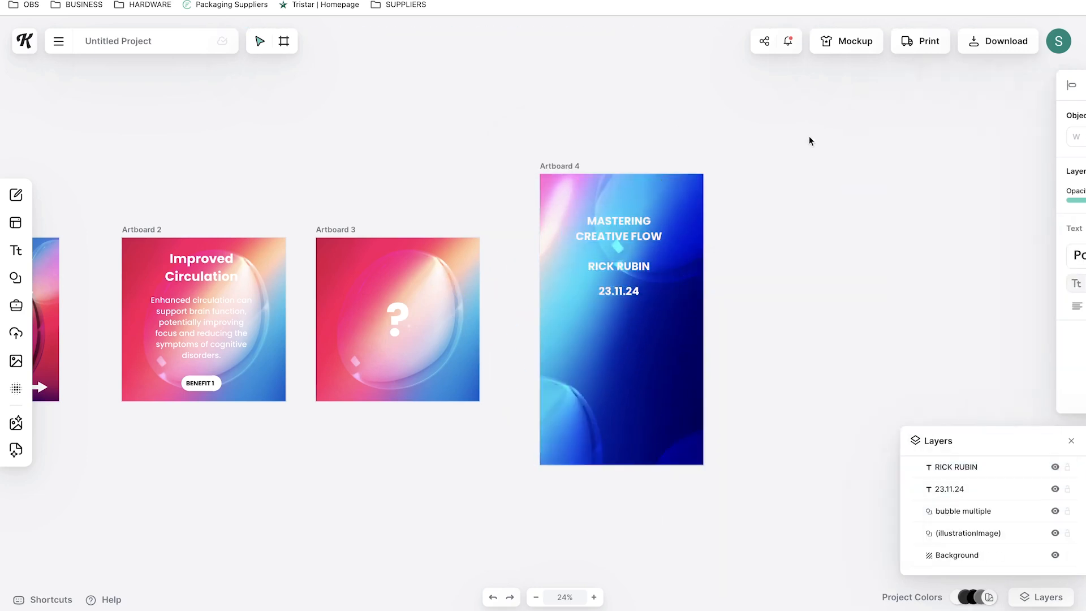
Enlarge the RICK RUBIN text and nudge it slightly upward
{"action": "left_click", "coordinate": [633, 267]}
{"action": "left_click", "coordinate": [715, 180]}
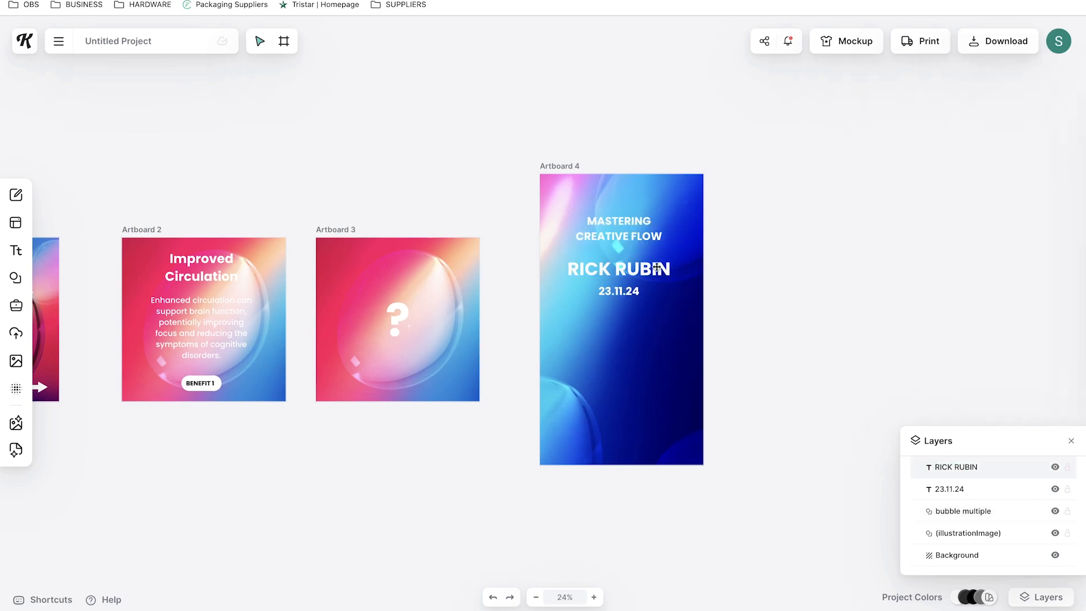
{"action": "left_click_drag", "start_coordinate": [657, 271], "coordinate": [658, 264]}
{"action": "left_click", "coordinate": [736, 266]}
Copy the BENEFIT 1 pill from Artboard 2 onto Artboard 4 below the name and change its text to 21.11.24
{"action": "left_click", "coordinate": [202, 383]}
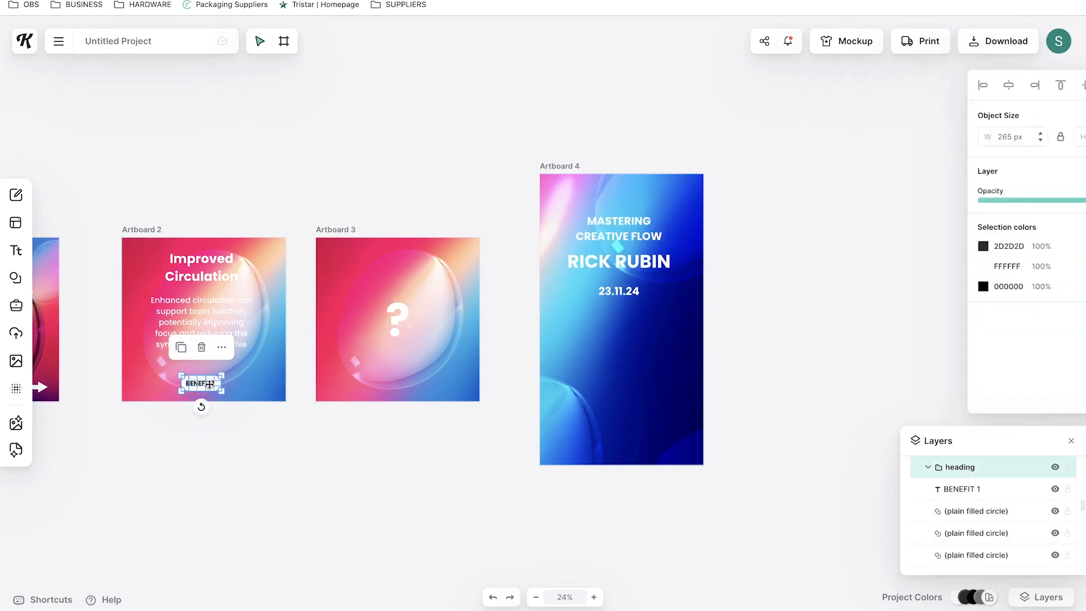
{"action": "key", "text": "ctrl+c"}
{"action": "key", "text": "ctrl+v"}
{"action": "left_click_drag", "start_coordinate": [619, 323], "coordinate": [655, 333]}
{"action": "left_click_drag", "start_coordinate": [621, 324], "coordinate": [612, 317]}
{"action": "double_click", "coordinate": [611, 316]}
{"action": "double_click", "coordinate": [618, 315]}
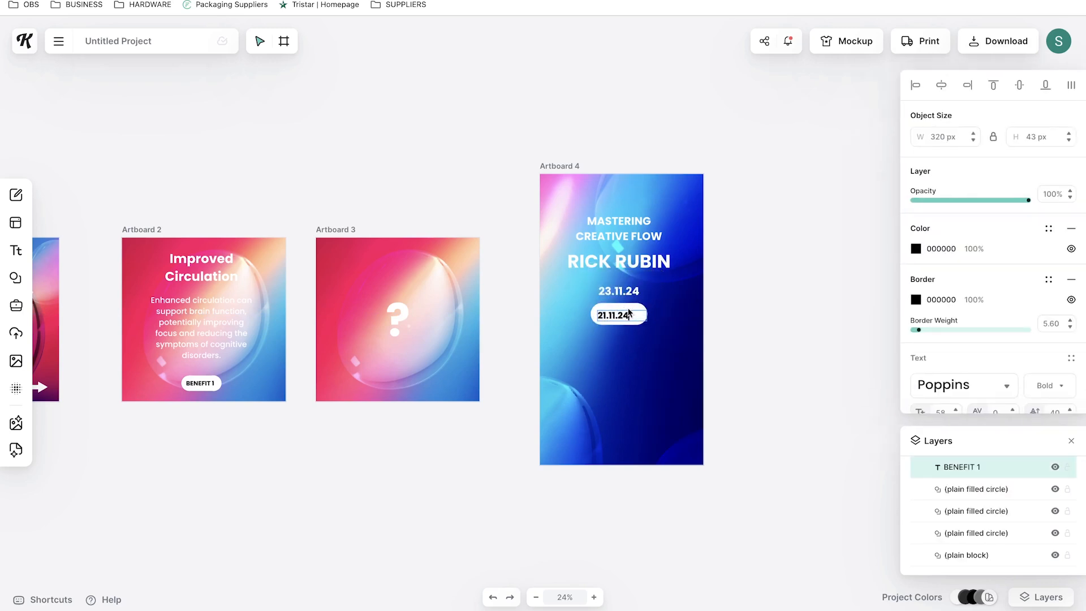
{"action": "type", "text": "21.11.24"}
{"action": "key", "text": "Escape"}
Move the date pill up under RICK RUBIN and delete the original 23.11.24 text
{"action": "scroll", "coordinate": [984, 348], "scroll_direction": "down", "scroll_amount": 1}
{"action": "left_click_drag", "start_coordinate": [635, 318], "coordinate": [632, 295]}
{"action": "left_click", "coordinate": [619, 292]}
{"action": "key", "text": "Delete"}
{"action": "left_click", "coordinate": [802, 277]}
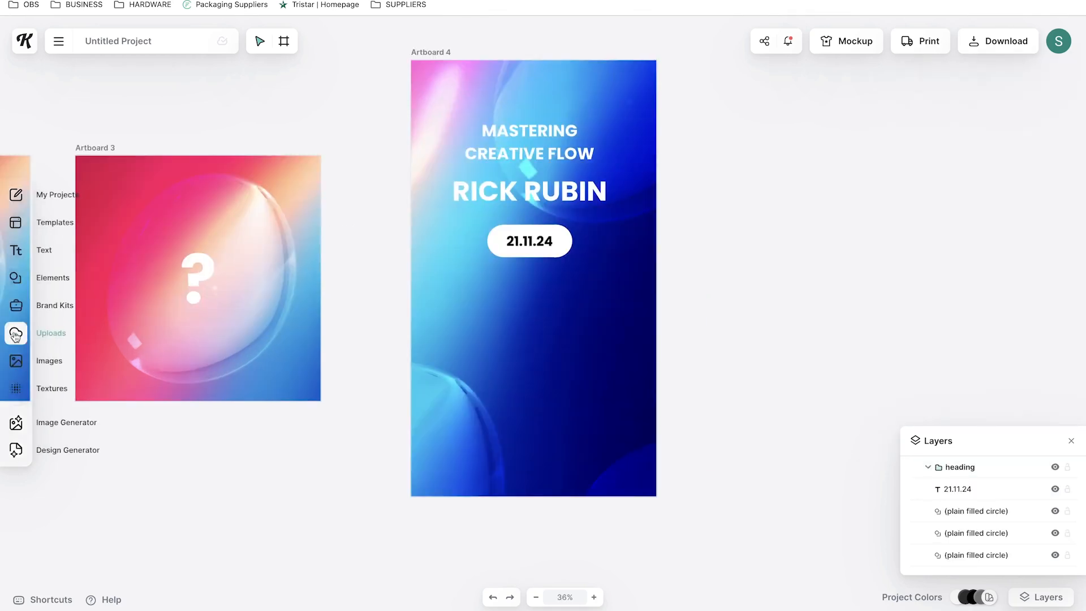
Place the uploaded black-and-white portrait photo on Artboard 4 and enlarge it to fill the lower half
{"action": "left_click", "coordinate": [16, 334]}
{"action": "left_click", "coordinate": [79, 338]}
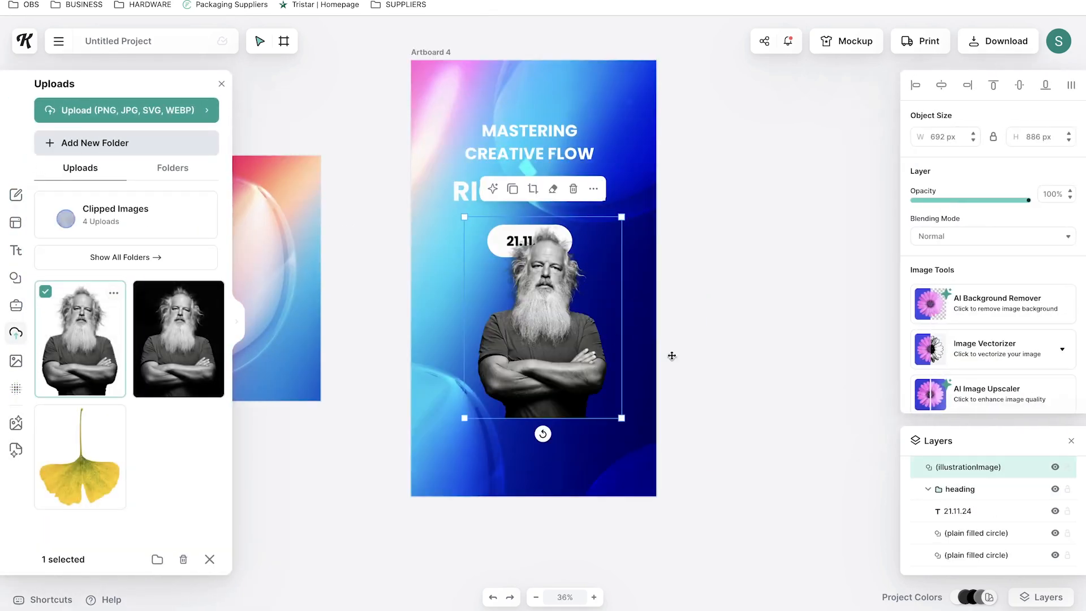
{"action": "left_click", "coordinate": [734, 348]}
{"action": "left_click", "coordinate": [554, 362]}
{"action": "left_click_drag", "start_coordinate": [622, 419], "coordinate": [687, 502]}
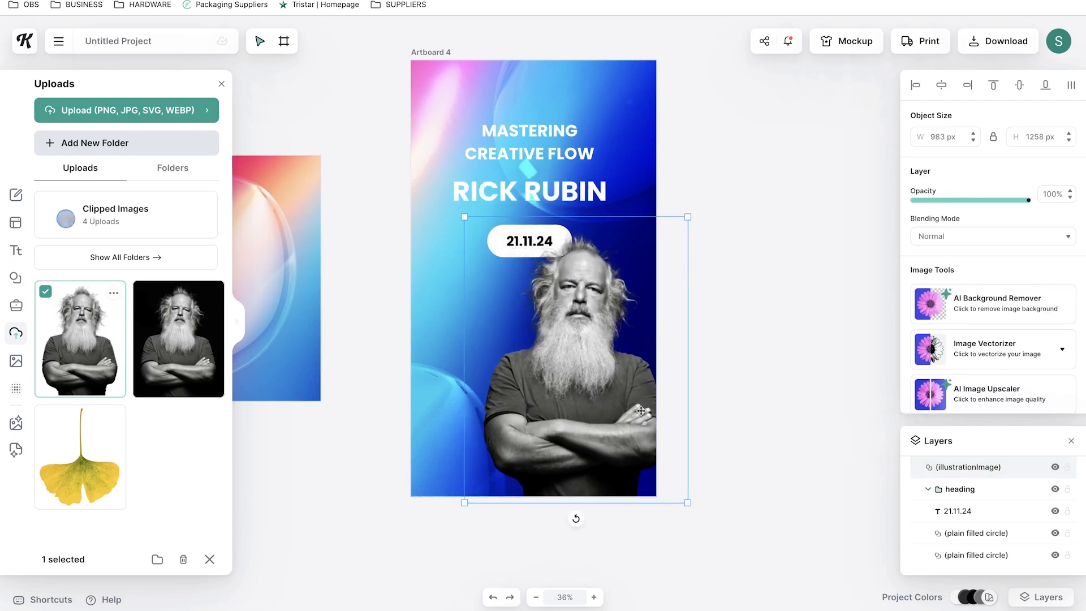
{"action": "left_click_drag", "start_coordinate": [651, 434], "coordinate": [605, 451]}
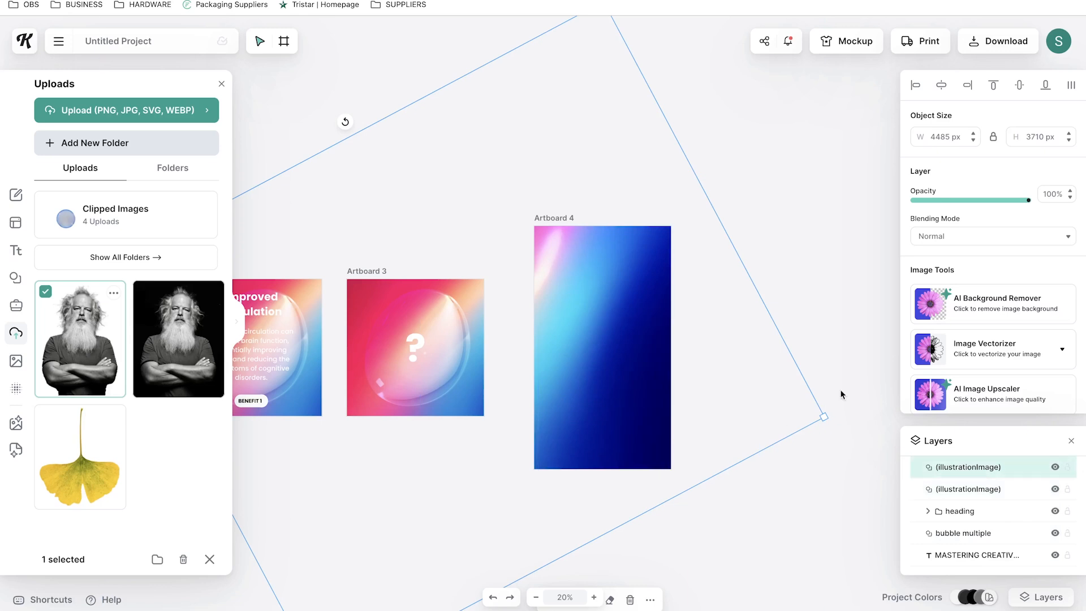
Set the gradient layer above the portrait to Soft Light blending at 53% opacity
{"action": "left_click", "coordinate": [986, 237]}
{"action": "left_click", "coordinate": [950, 327]}
{"action": "left_click", "coordinate": [965, 239]}
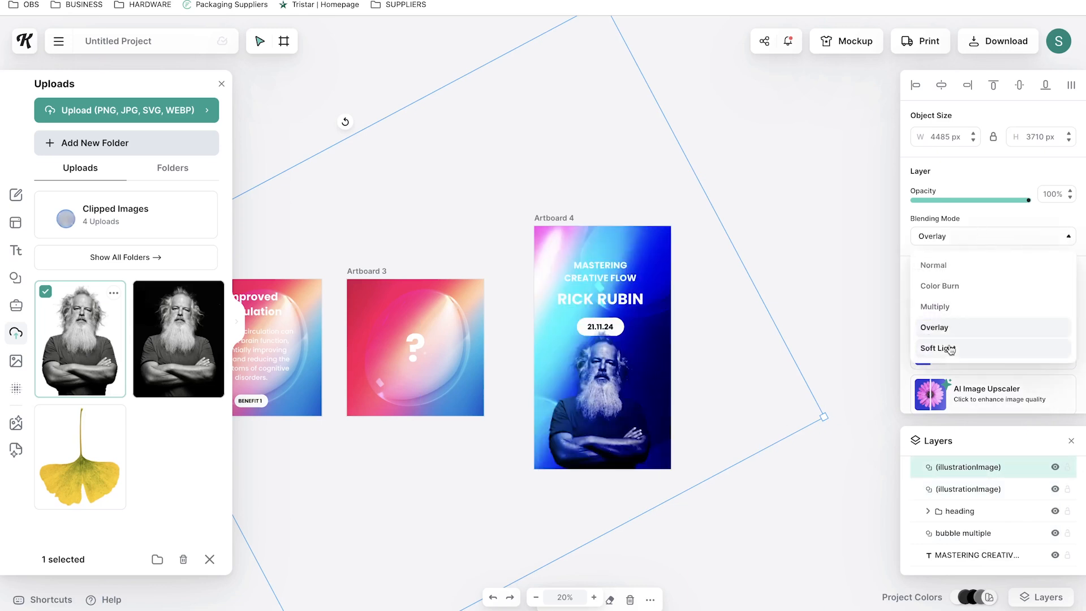
{"action": "left_click", "coordinate": [952, 350]}
{"action": "left_click_drag", "start_coordinate": [1028, 200], "coordinate": [970, 204]}
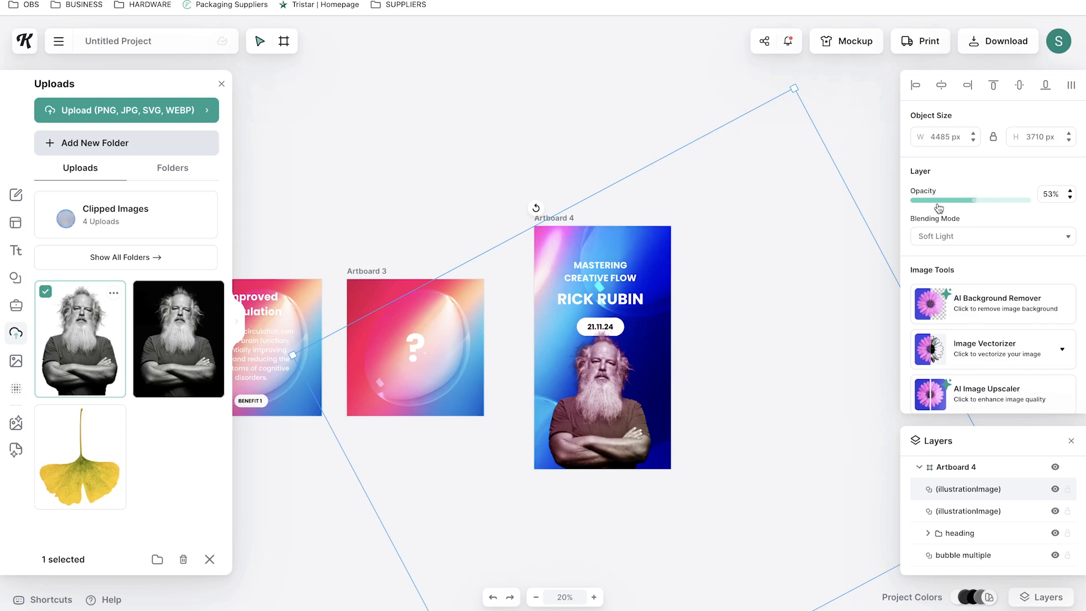
Browse the Social template category on the Kittl home page
{"action": "scroll", "coordinate": [641, 384], "scroll_direction": "up", "scroll_amount": 3}
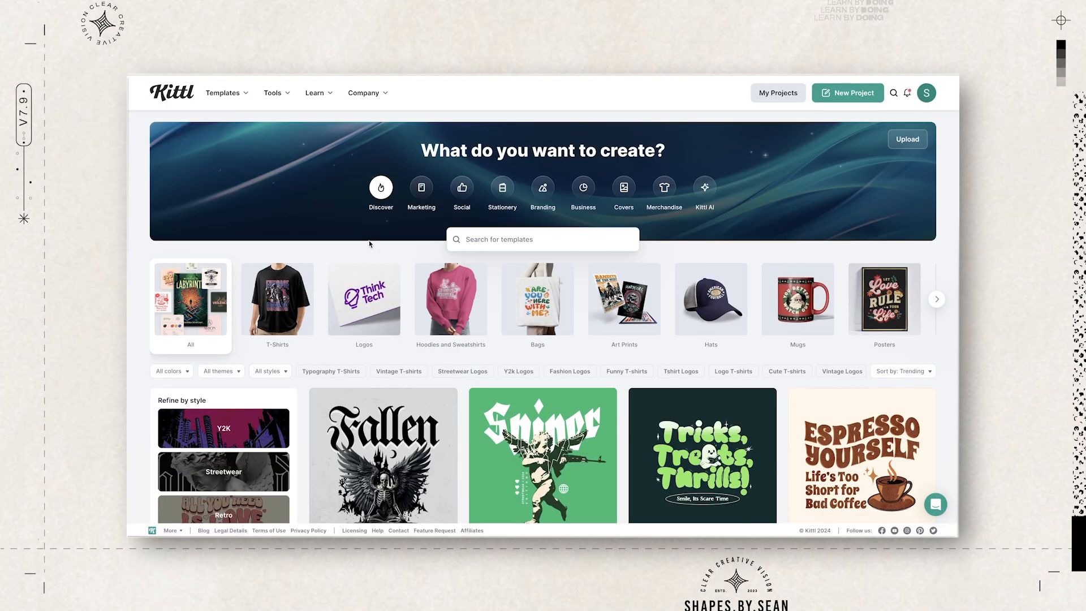
{"action": "scroll", "coordinate": [369, 243], "scroll_direction": "down", "scroll_amount": 5}
{"action": "scroll", "coordinate": [369, 245], "scroll_direction": "down", "scroll_amount": 2}
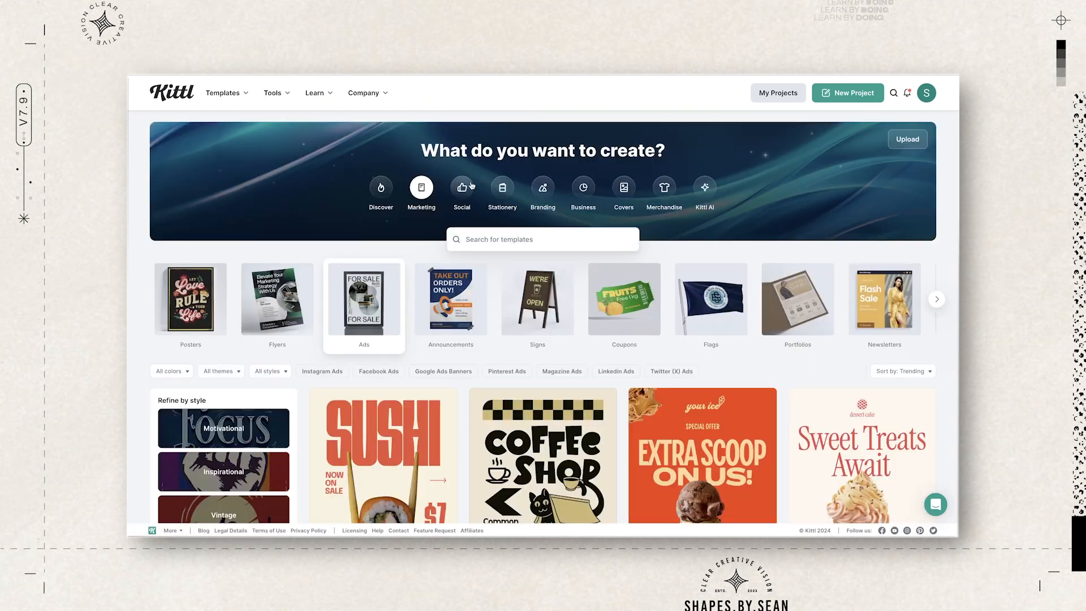
{"action": "left_click", "coordinate": [464, 190]}
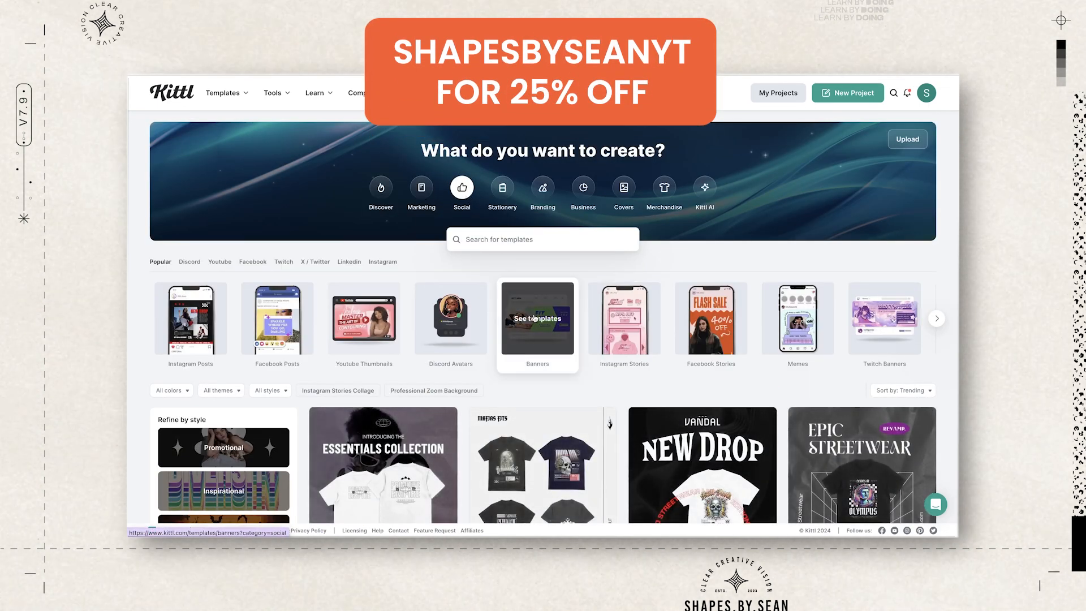
{"action": "scroll", "coordinate": [512, 303], "scroll_direction": "down", "scroll_amount": 3}
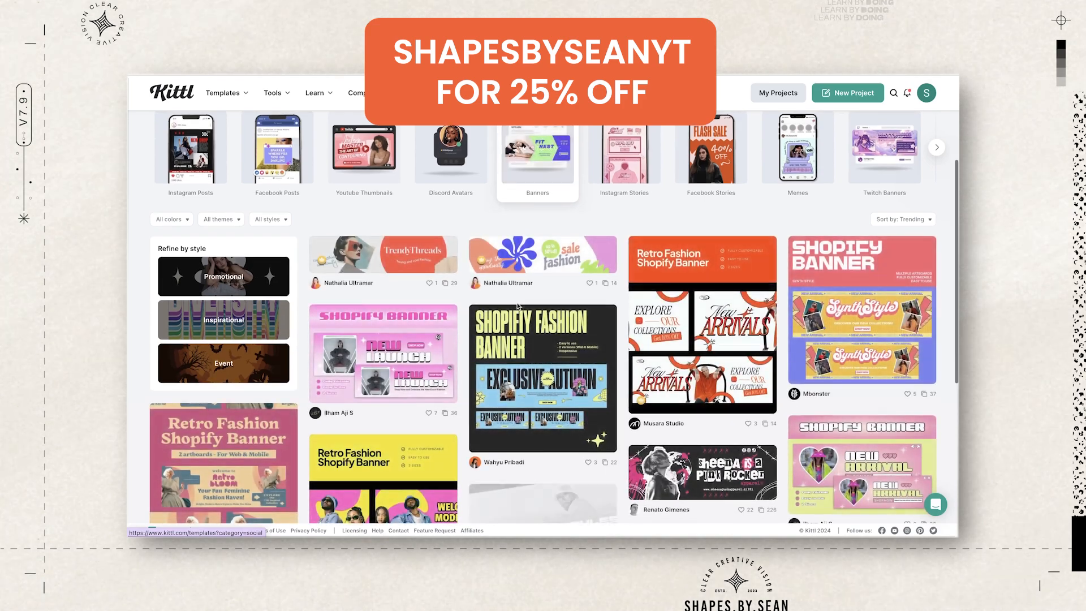
{"action": "scroll", "coordinate": [517, 306], "scroll_direction": "down", "scroll_amount": 4}
{"action": "scroll", "coordinate": [512, 300], "scroll_direction": "up", "scroll_amount": 8}
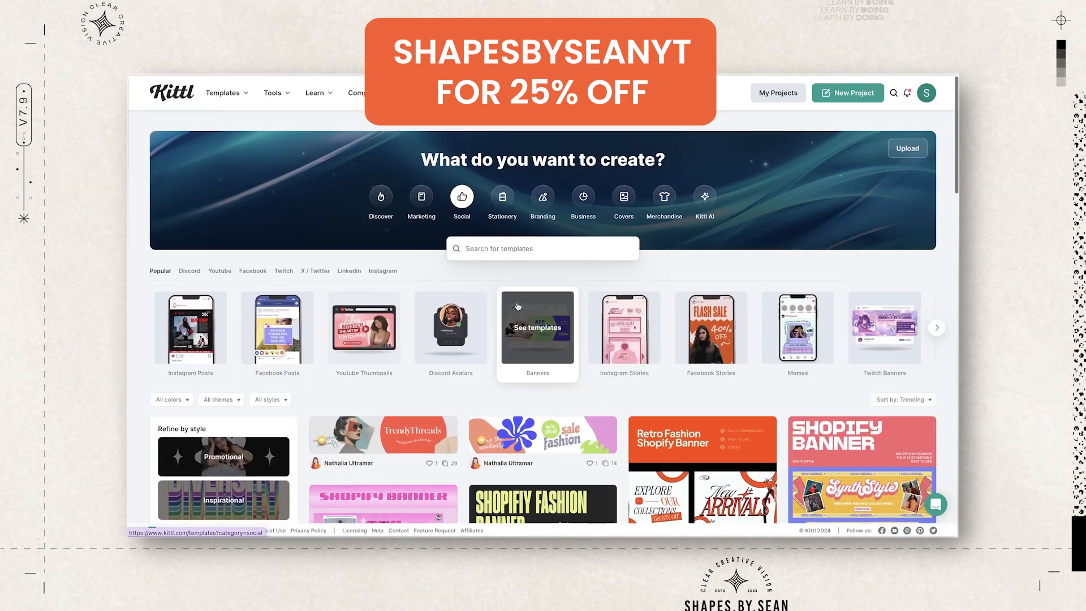